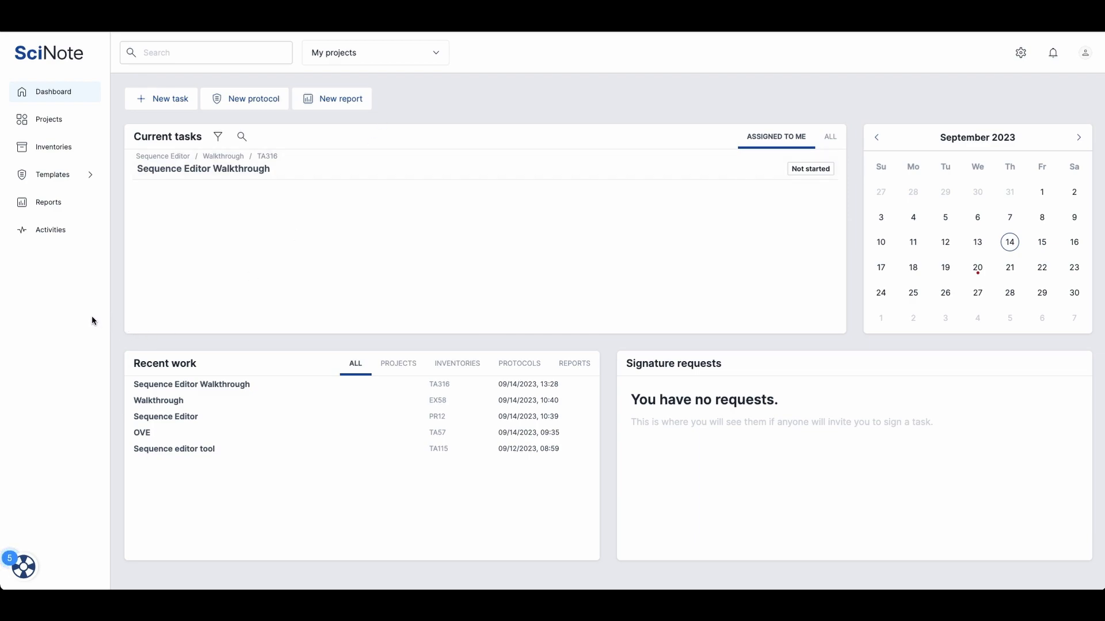
# Step: Open the Sequence Editor Walkthrough task and add a new Sequence file to the step Sequence file
pyautogui.click(231, 170)
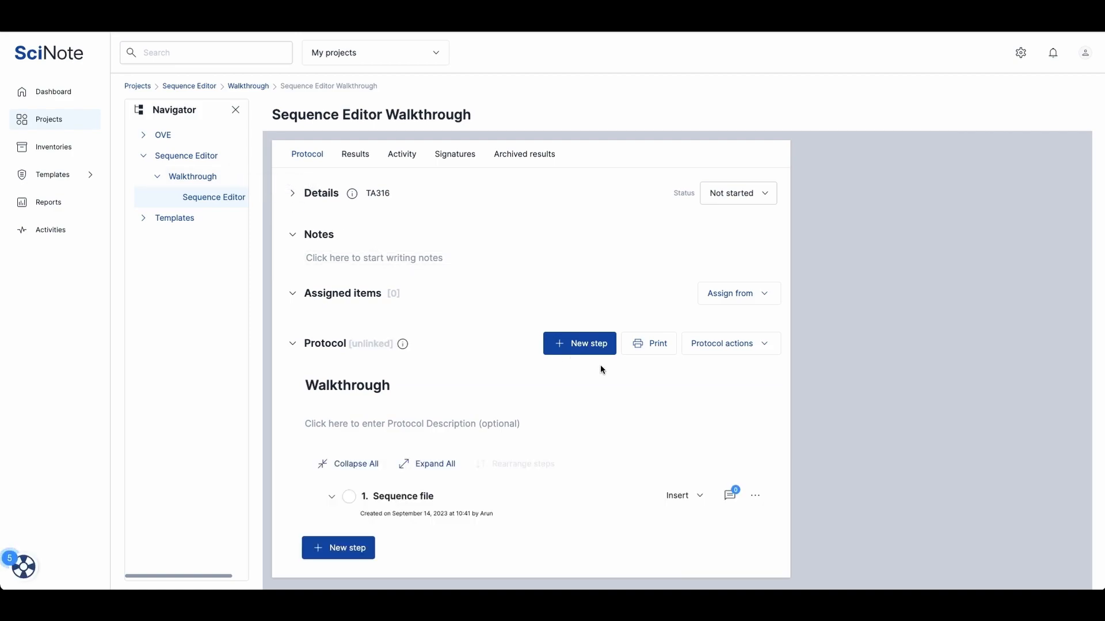
pyautogui.click(693, 498)
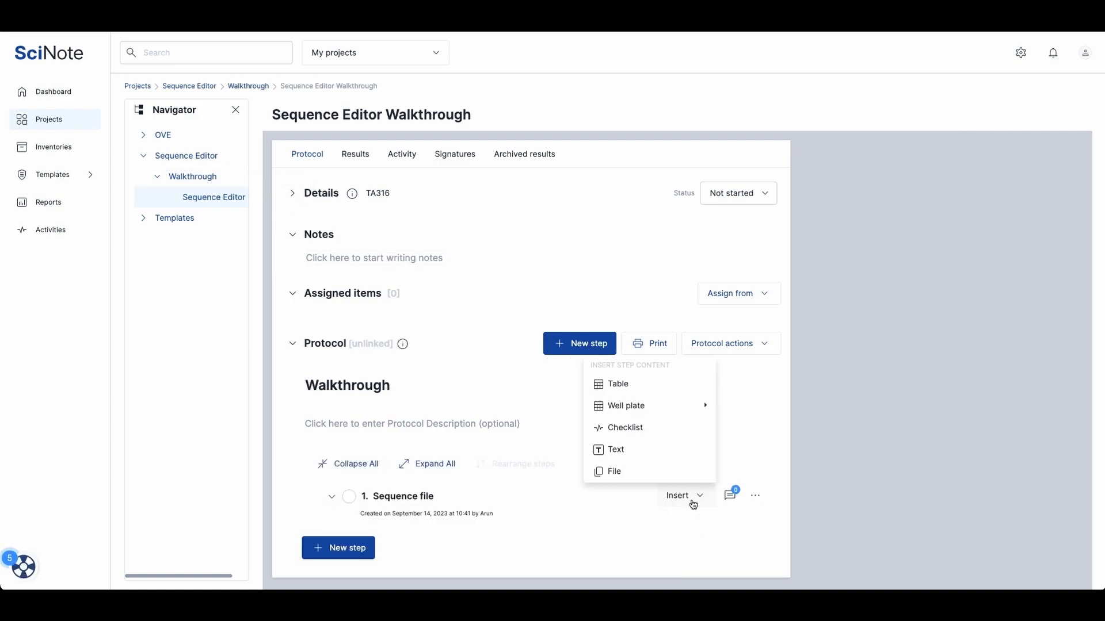
pyautogui.click(633, 479)
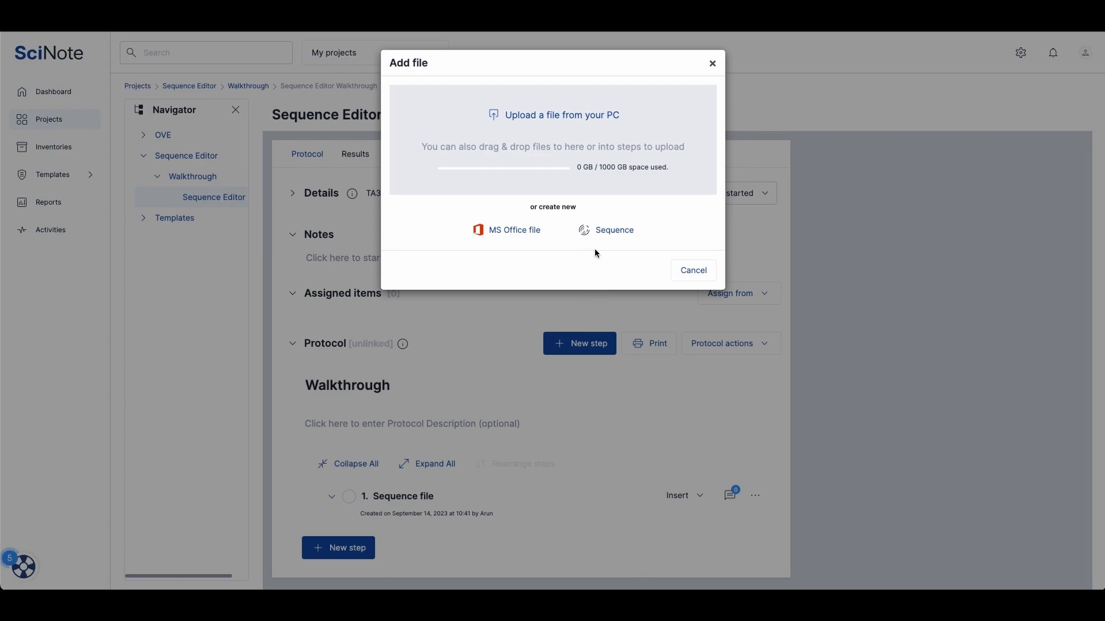
pyautogui.click(608, 238)
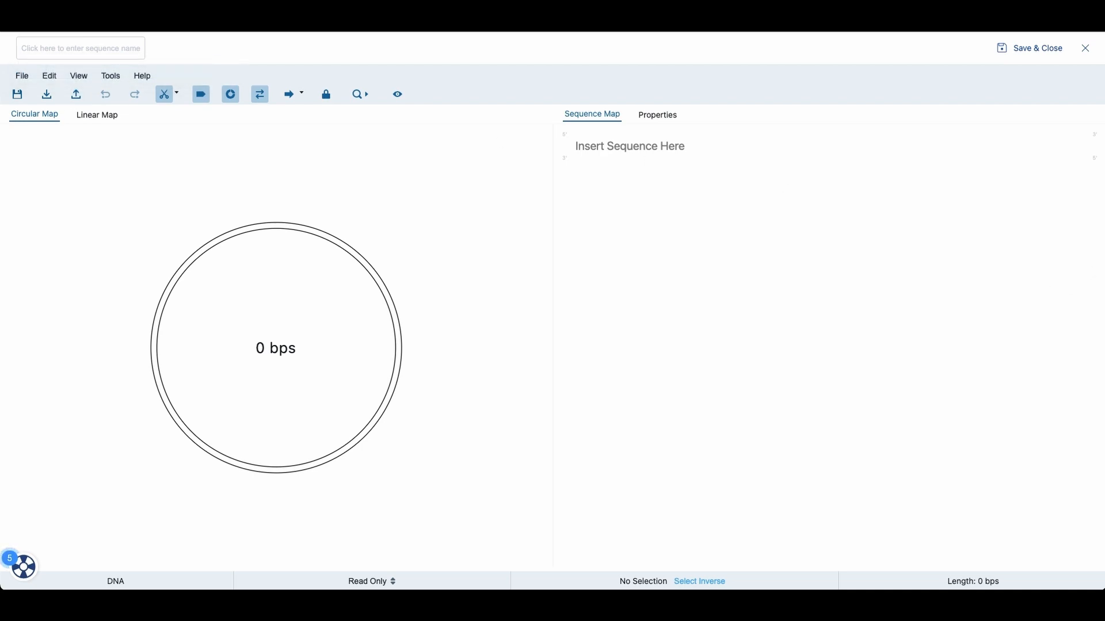
# Step: Load the pGFPuv sequence file into the editor and switch the sequence to Editable
pyautogui.moveTo(1081, 230); pyautogui.dragTo(328, 208)
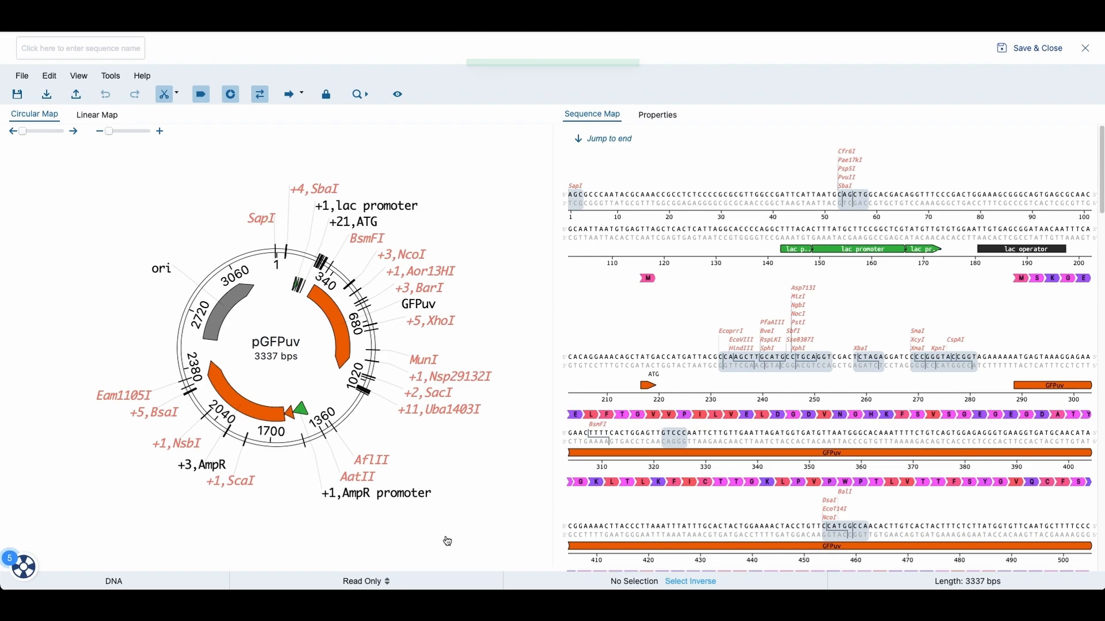
pyautogui.click(371, 583)
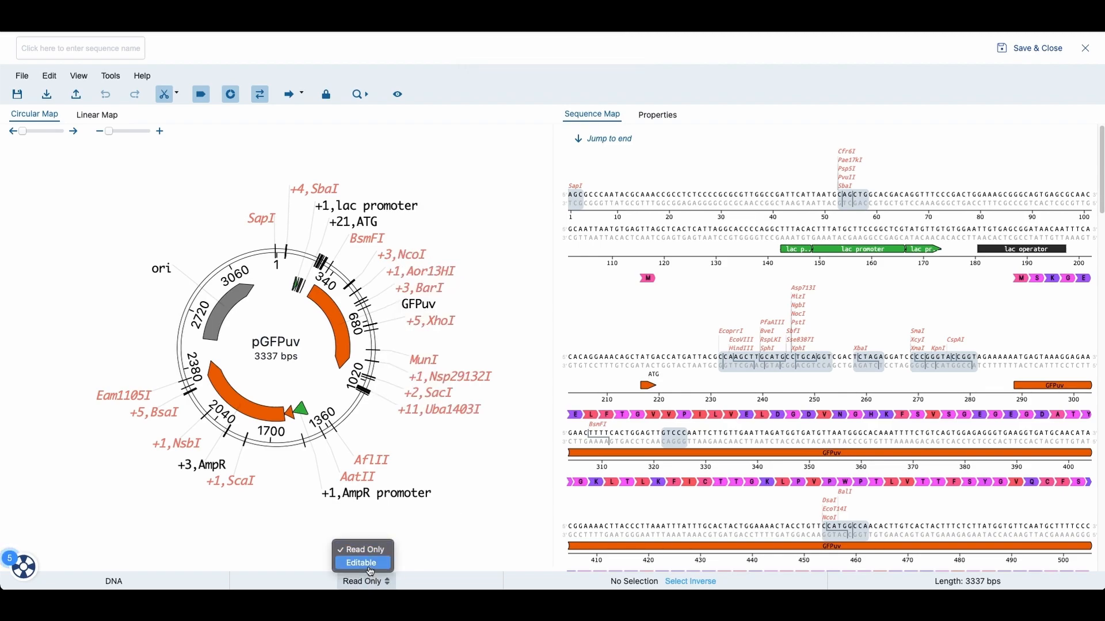
pyautogui.click(361, 563)
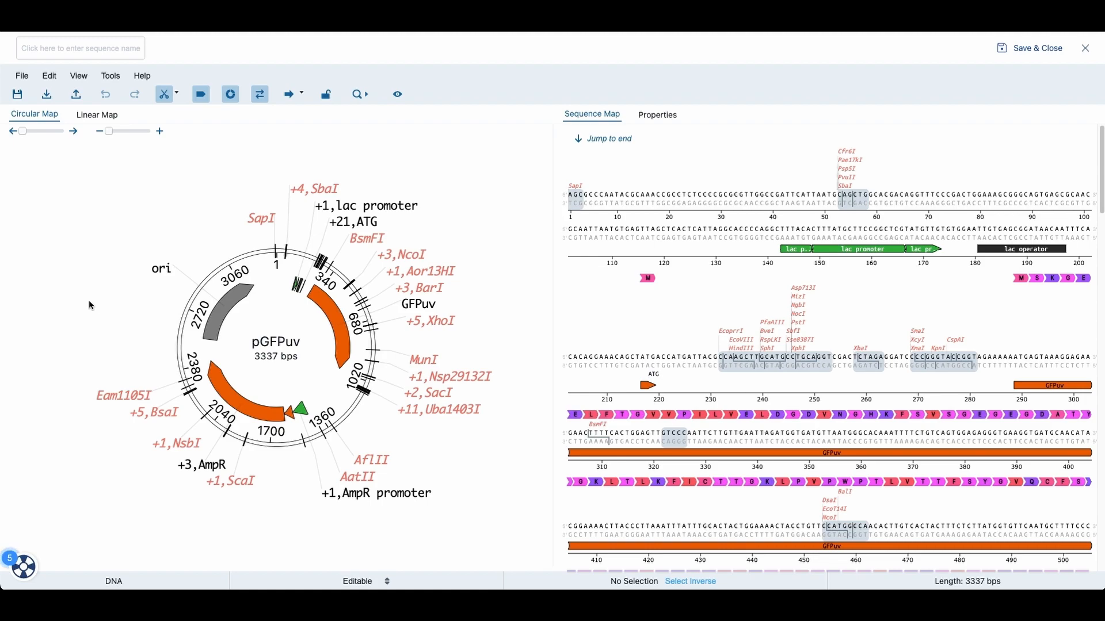
# Step: Compare the linear and circular maps and select the GFPuv feature to inspect its span in the sequence
pyautogui.click(104, 122)
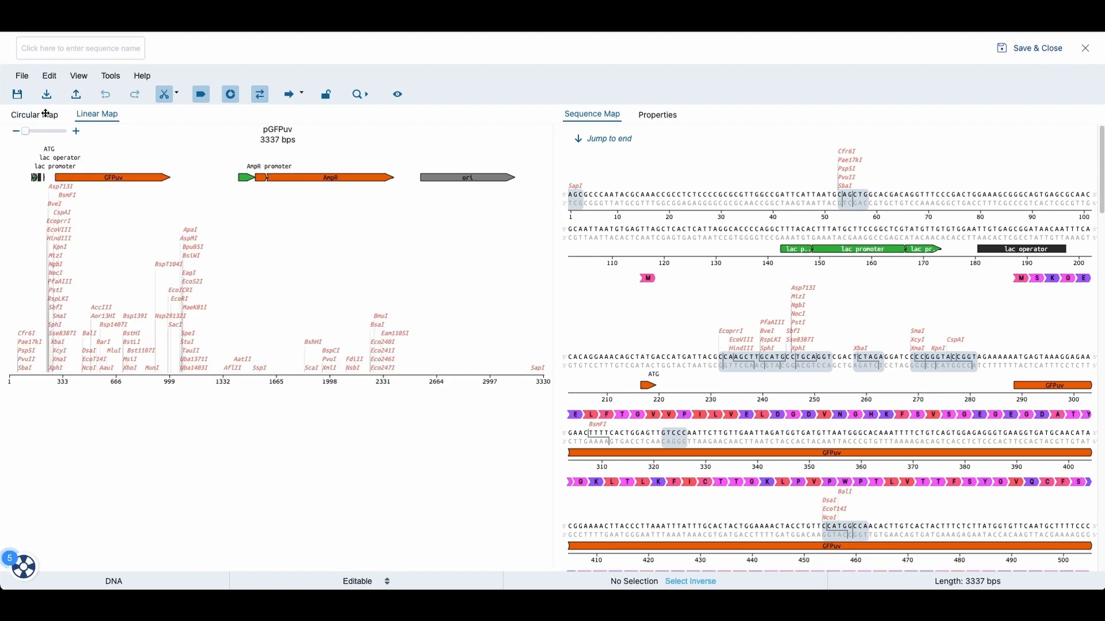
pyautogui.click(46, 114)
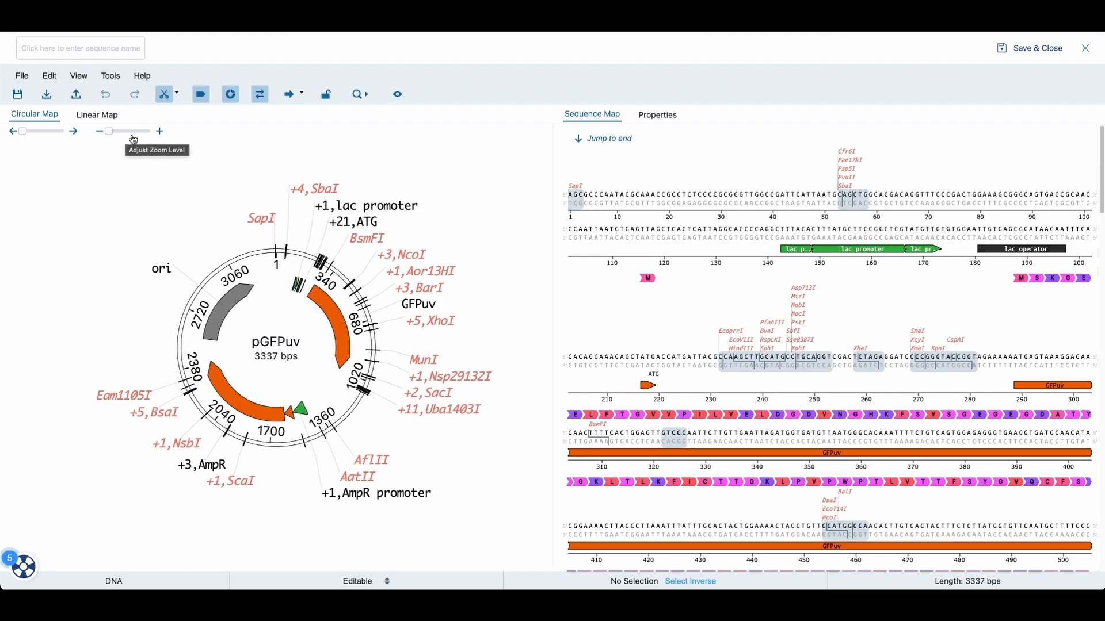
pyautogui.moveTo(338, 220)
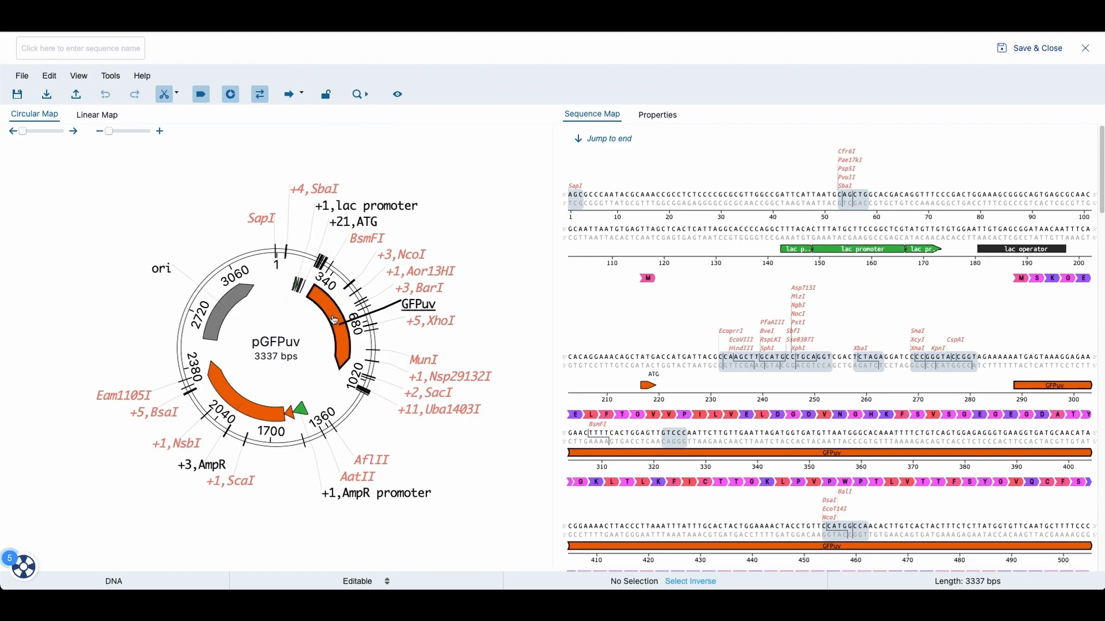
pyautogui.scroll(-3, 784, 320)
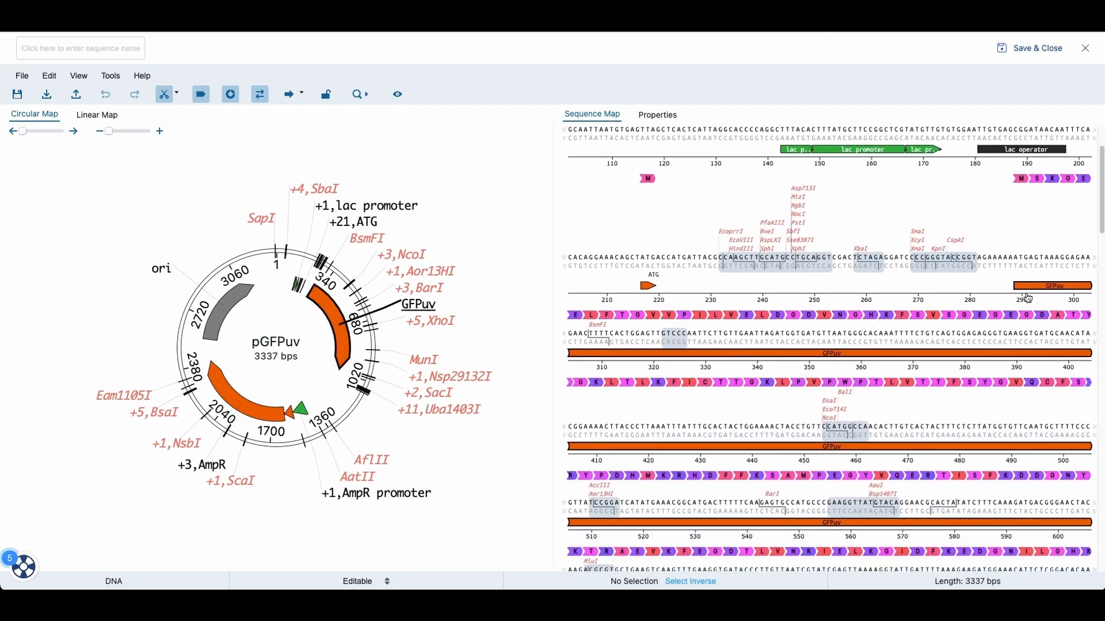
pyautogui.click(337, 331)
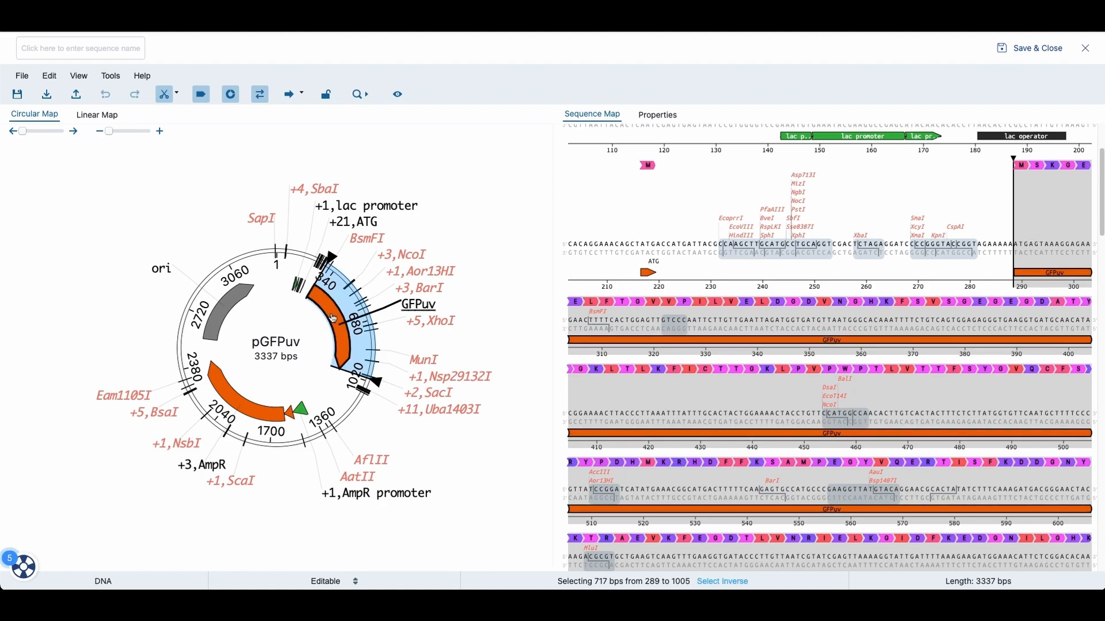
pyautogui.moveTo(336, 320)
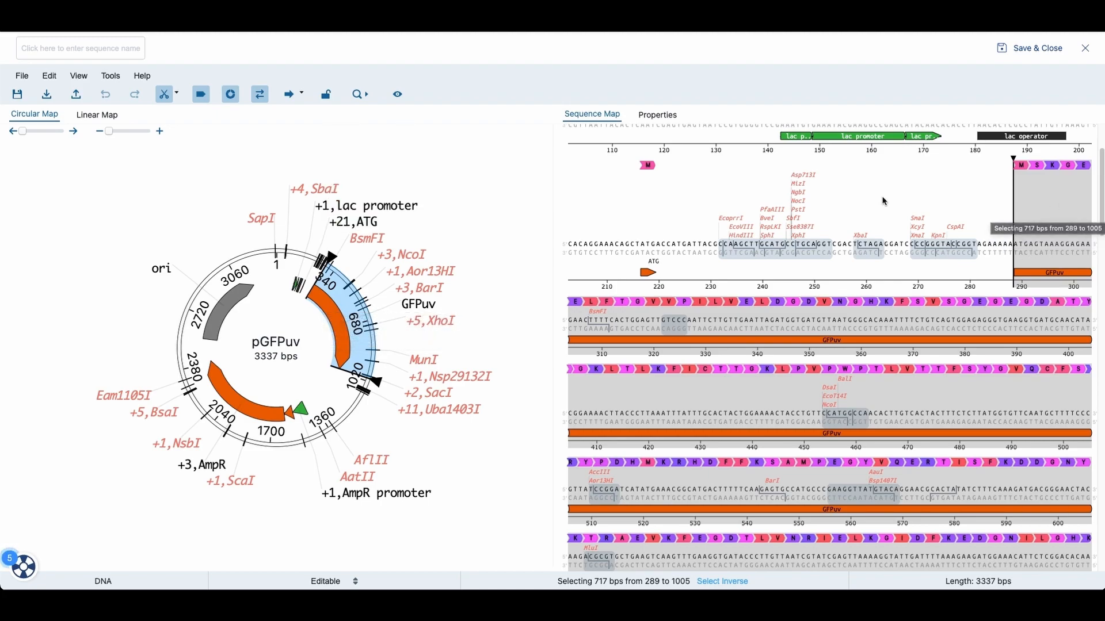
pyautogui.click(522, 167)
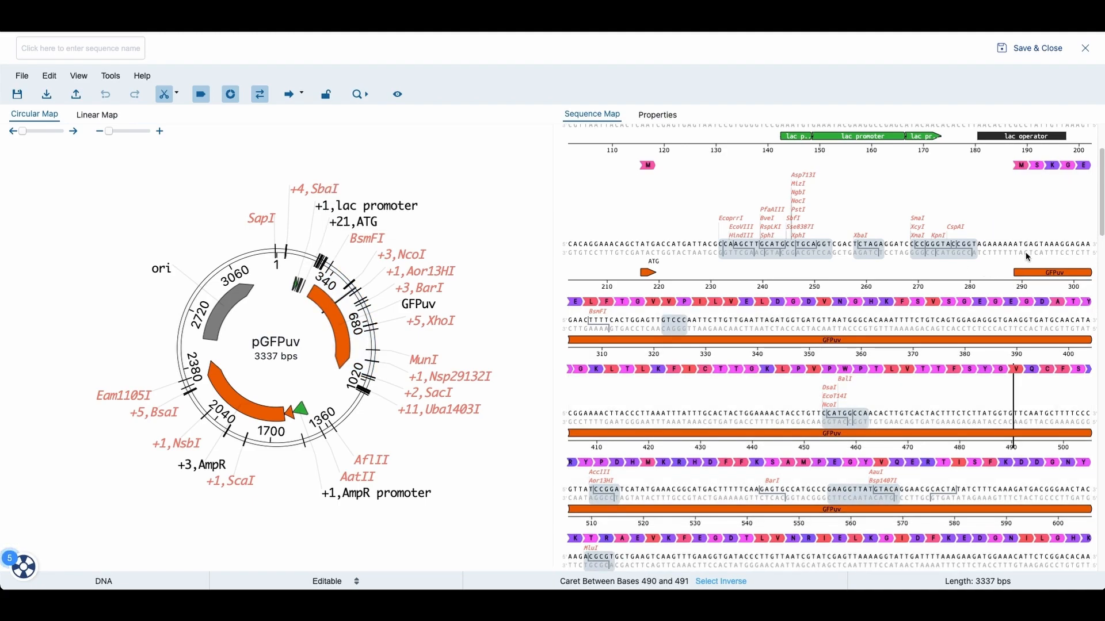
# Step: Select bases 289 to 291 and create a new feature named Start codon
pyautogui.moveTo(1016, 245); pyautogui.dragTo(1030, 243)
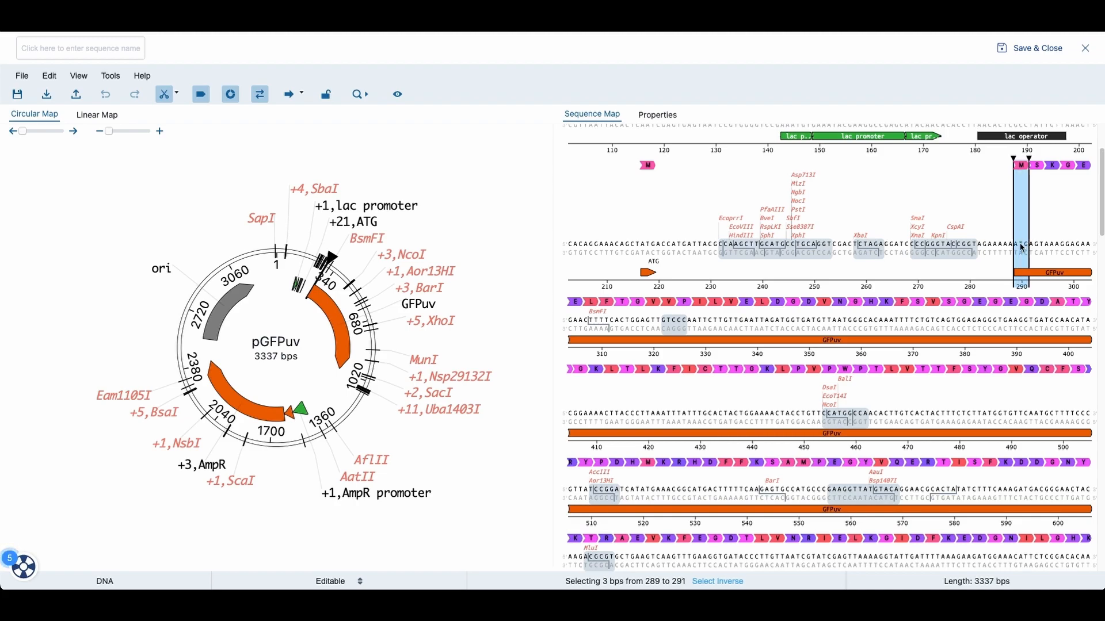
pyautogui.rightClick(1021, 246)
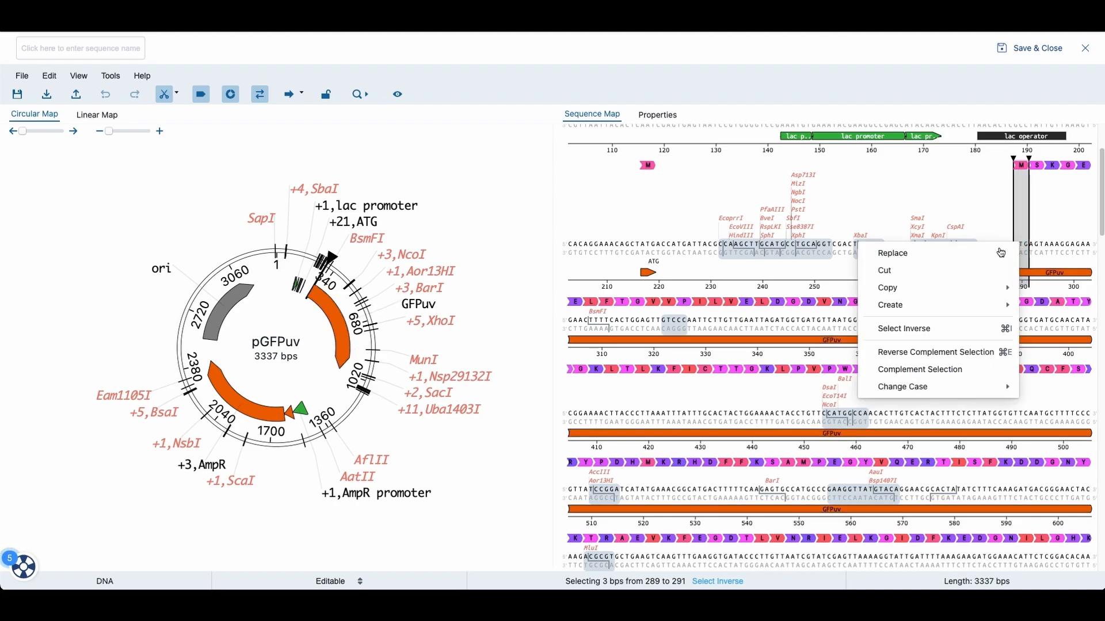
pyautogui.moveTo(902, 310)
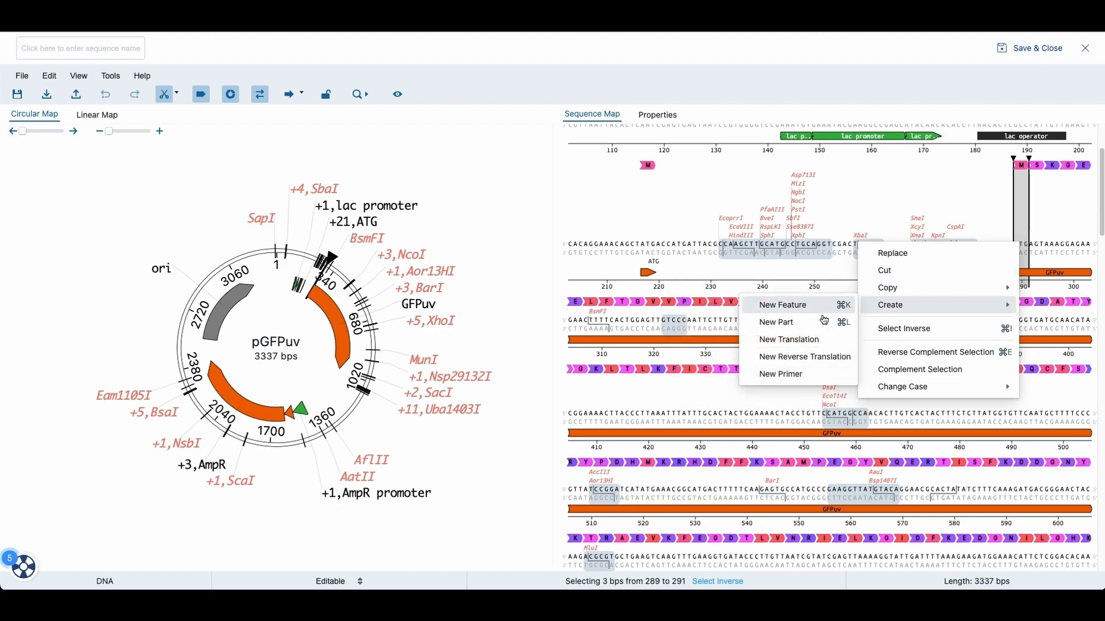
pyautogui.click(787, 309)
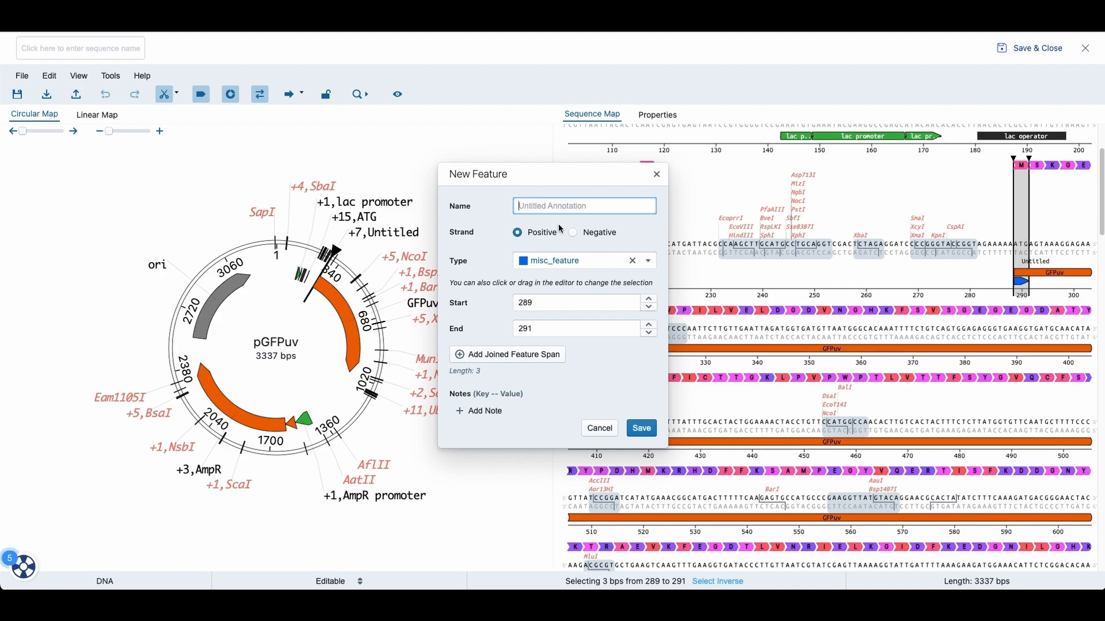
pyautogui.write('Start codon')
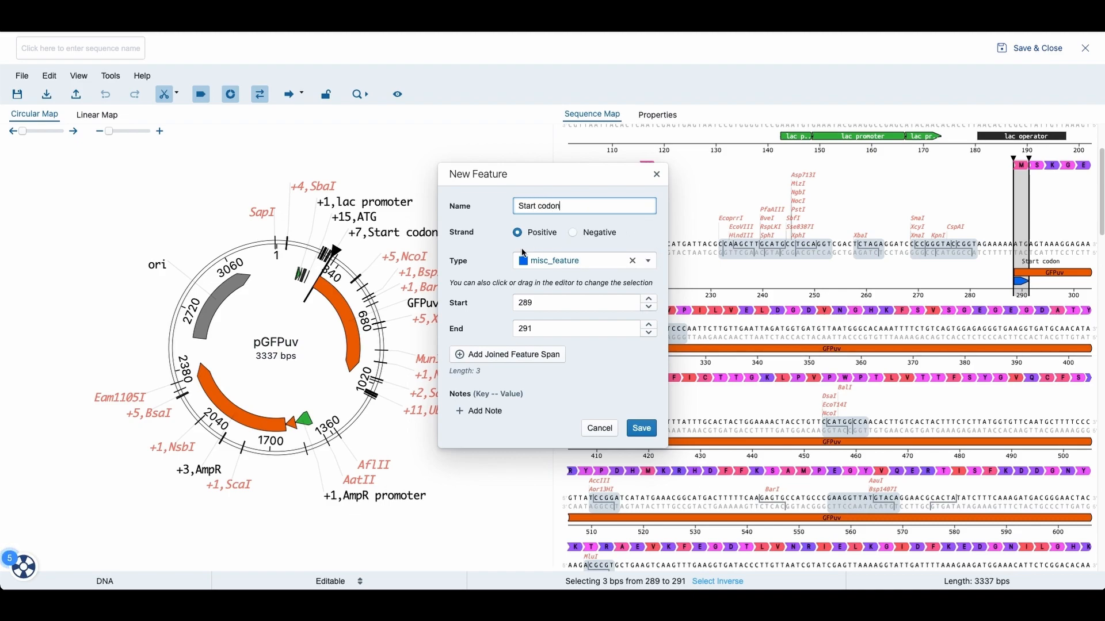
# Step: Set the new feature's type to start and save it
pyautogui.click(576, 263)
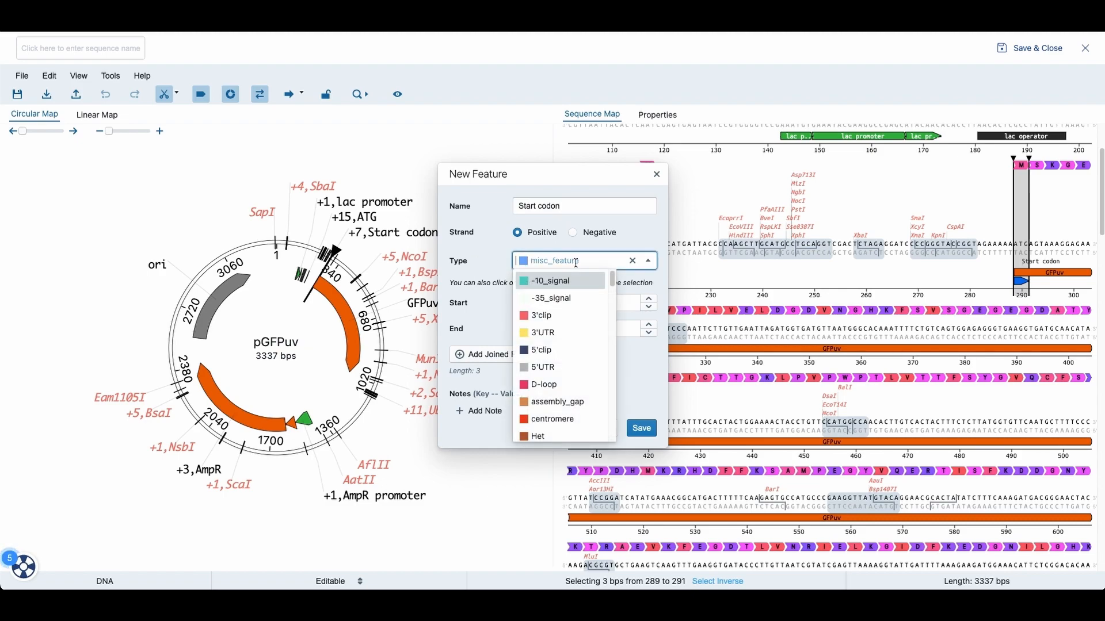
pyautogui.write('star')
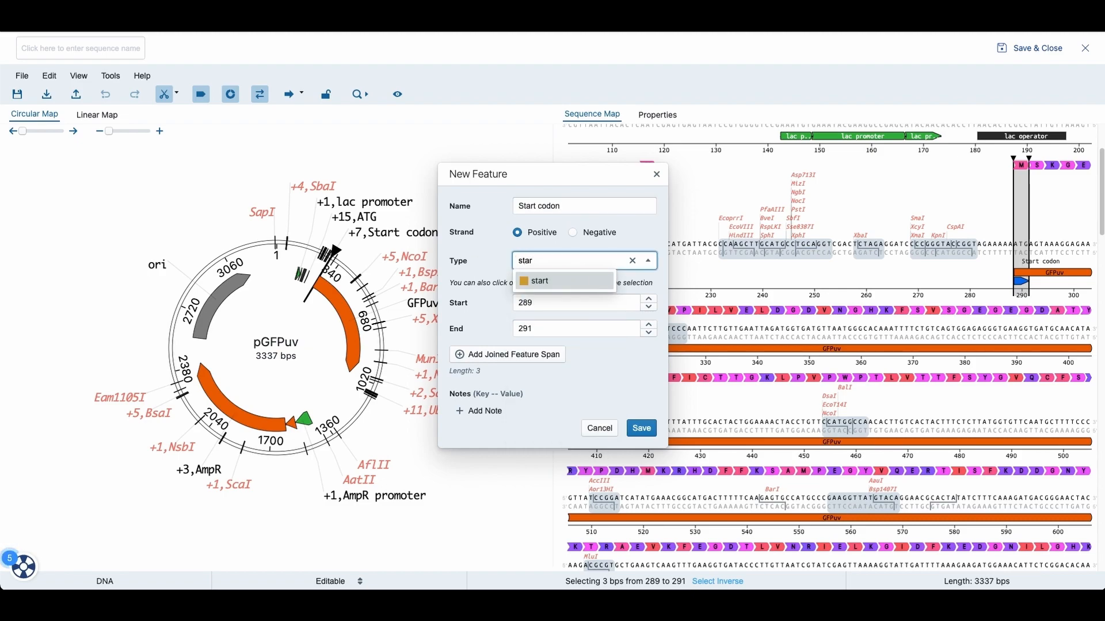
pyautogui.click(558, 282)
pyautogui.click(642, 428)
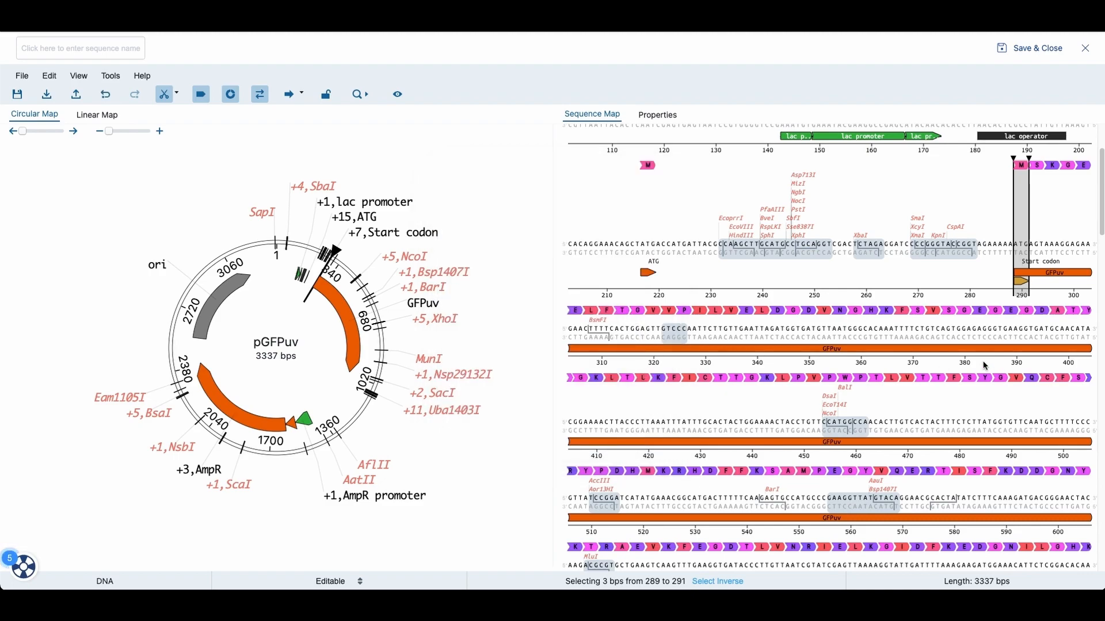
# Step: Select bases 1003 to 1005 at the end of GFPuv and create a new feature named Stop codon
pyautogui.scroll(-5, 984, 366)
pyautogui.scroll(-6, 979, 369)
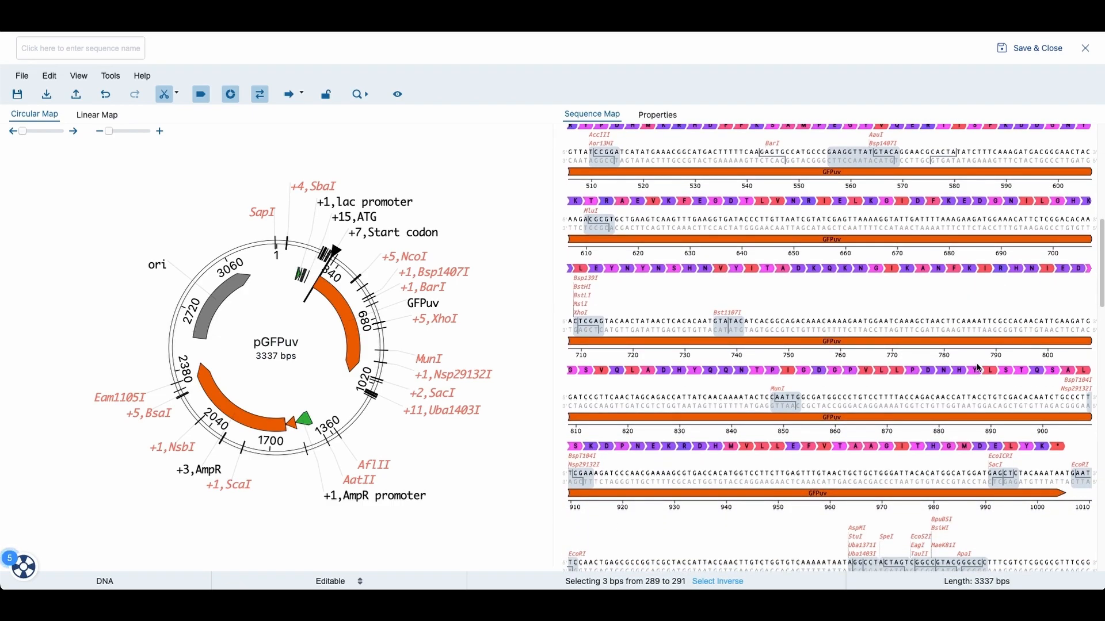
pyautogui.scroll(-1, 979, 368)
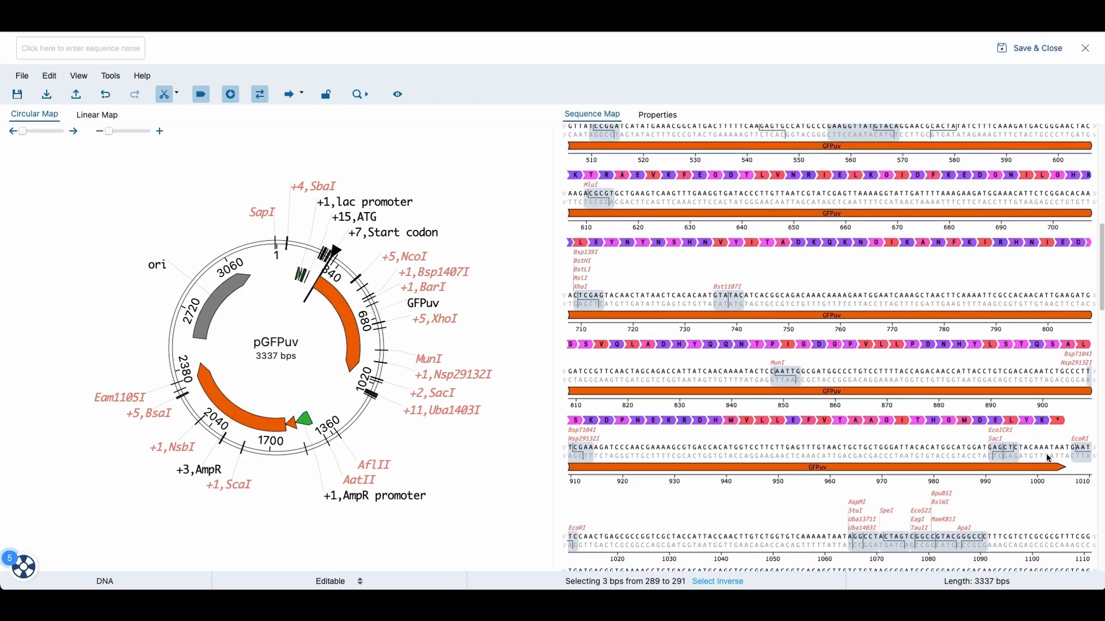
pyautogui.moveTo(1049, 449); pyautogui.dragTo(1067, 454)
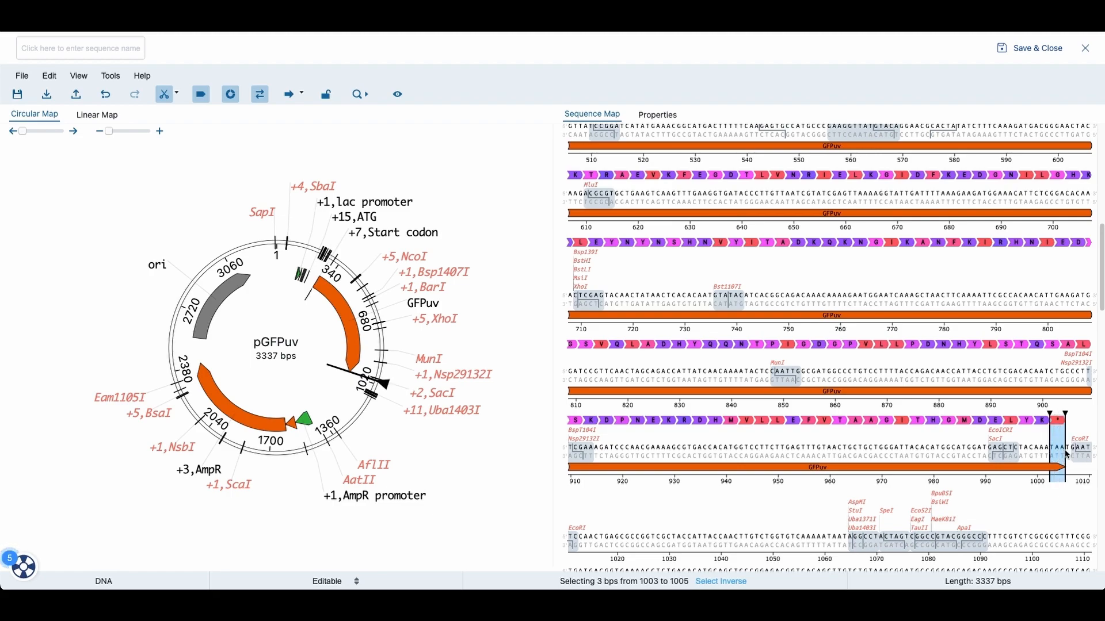
pyautogui.rightClick(1067, 455)
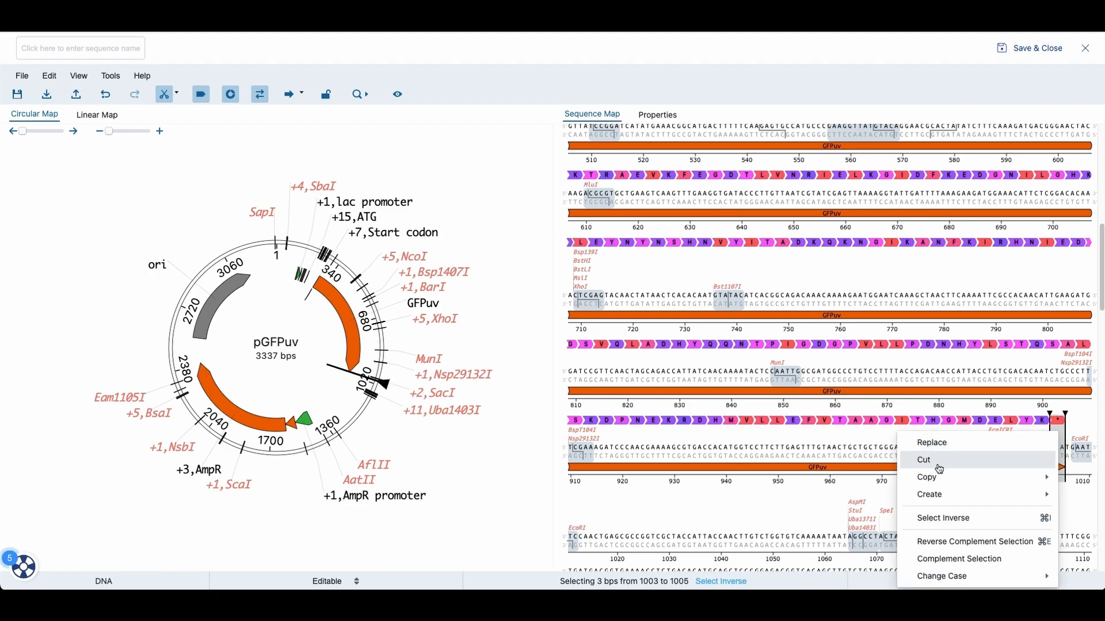
pyautogui.moveTo(945, 499)
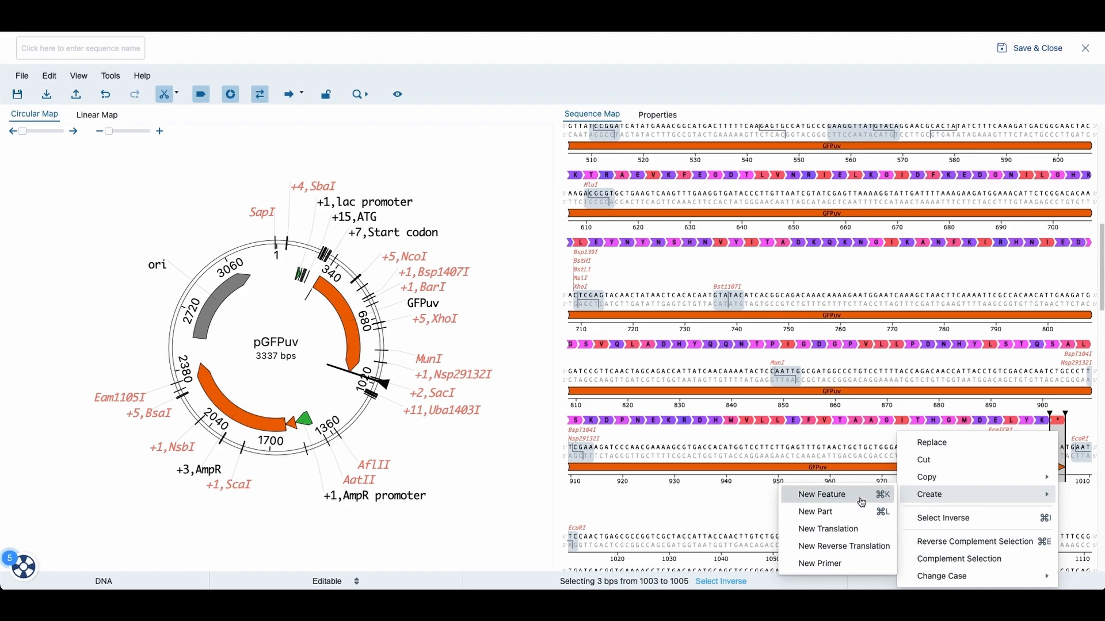
pyautogui.click(861, 503)
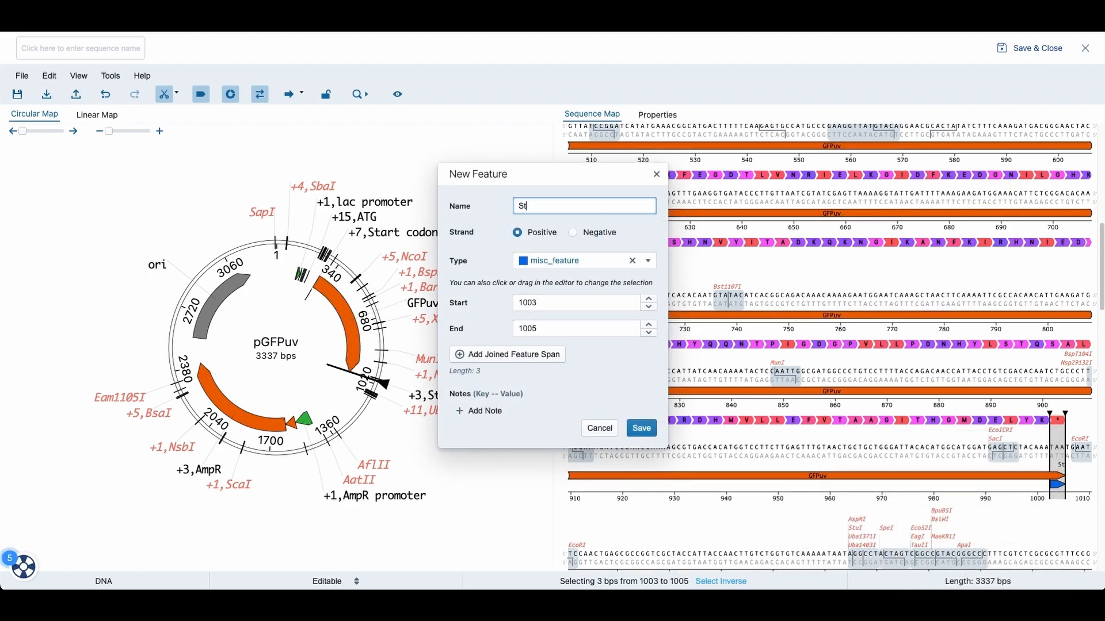
pyautogui.write('Stop Co')
pyautogui.press('BackSpace')
pyautogui.press('BackSpace')
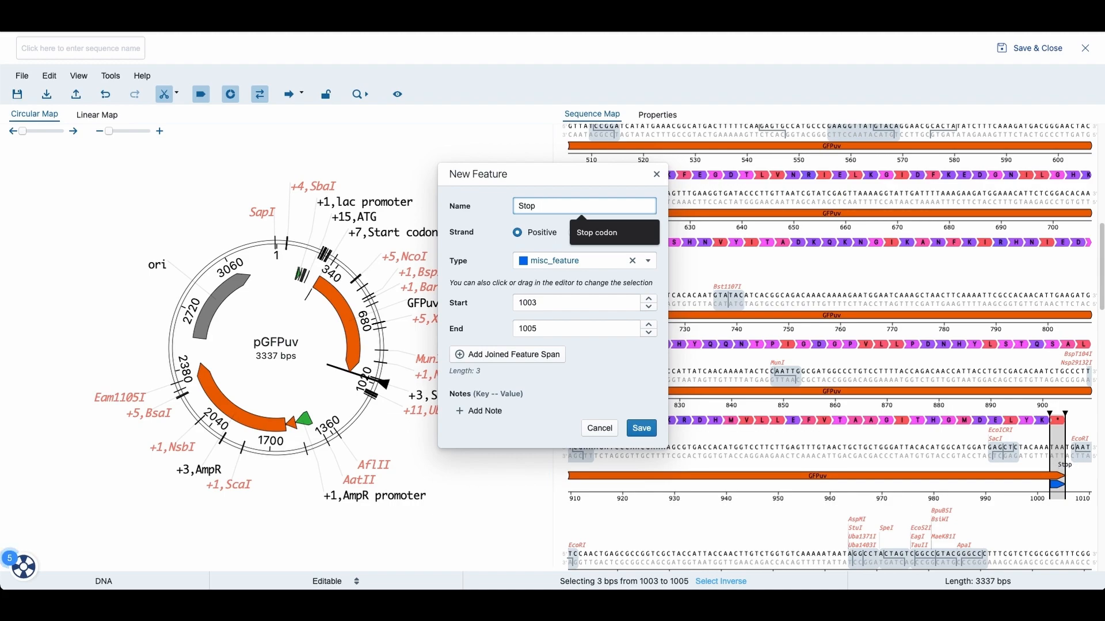
pyautogui.write('codon')
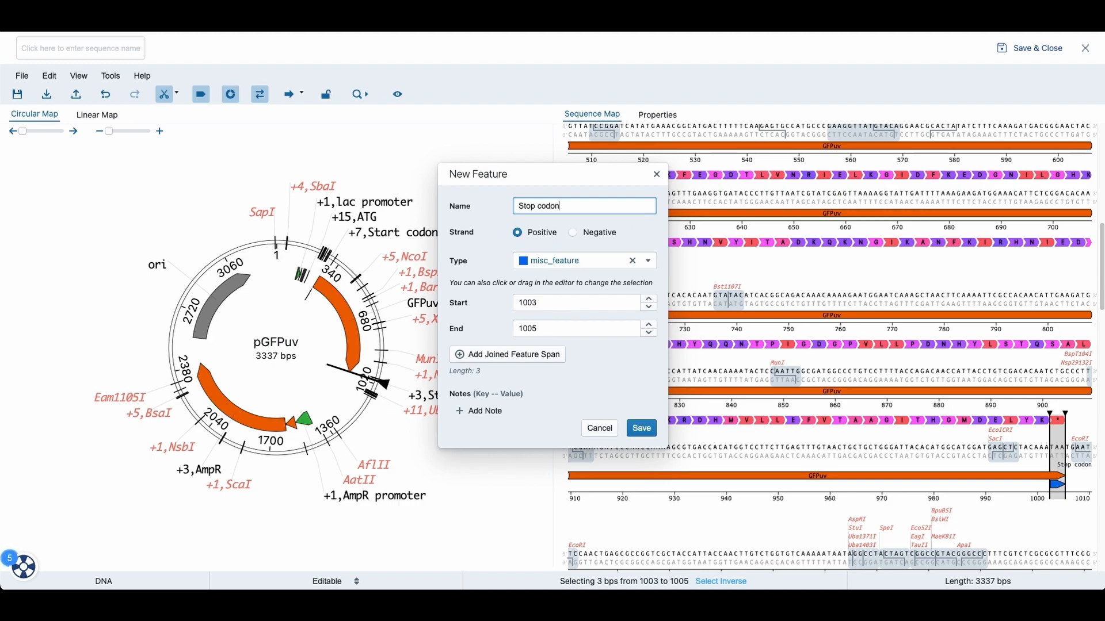
# Step: Set the new feature's type to stop and save it
pyautogui.click(605, 262)
pyautogui.write('sto')
pyautogui.click(561, 277)
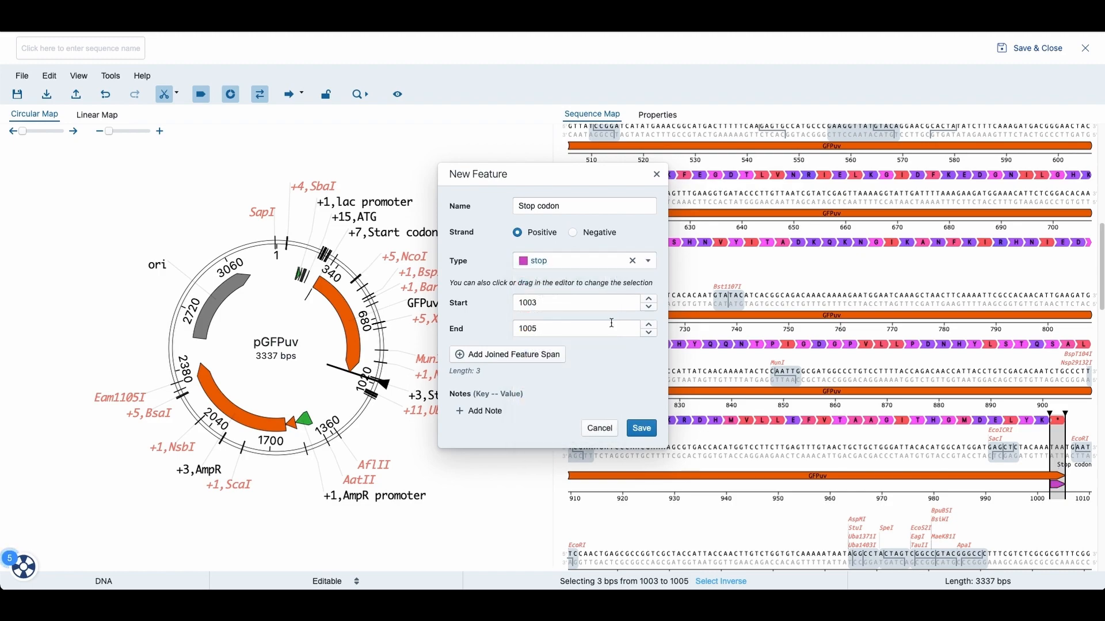
pyautogui.click(640, 428)
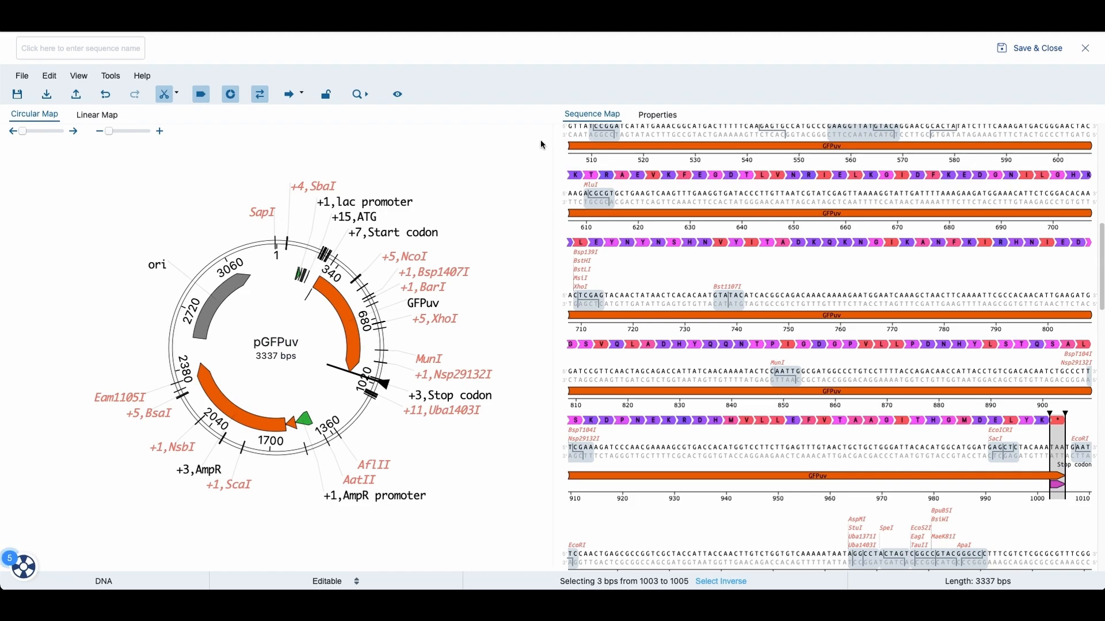
# Step: Select the GFPuv feature and replace the Single cutters cut-site filter with BcoKI
pyautogui.click(337, 304)
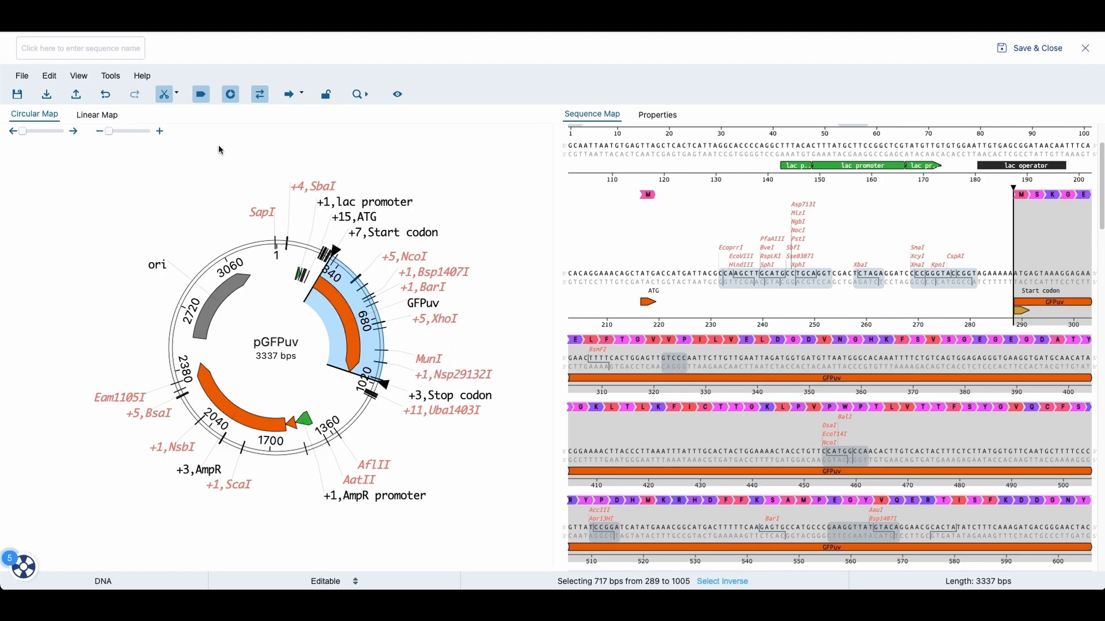
pyautogui.click(165, 96)
pyautogui.click(167, 99)
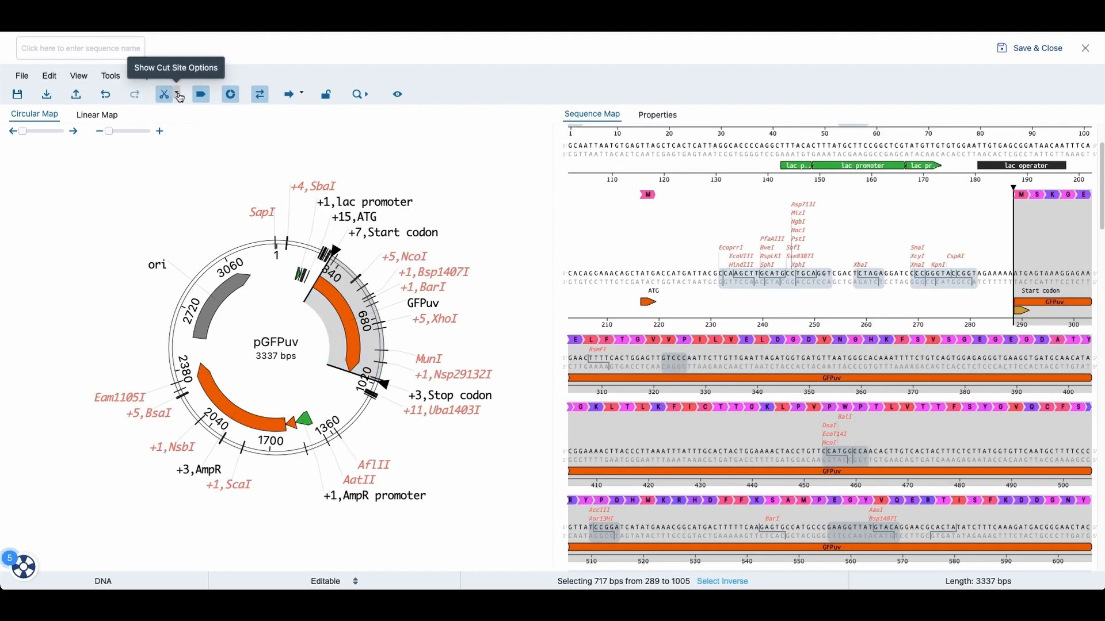
pyautogui.click(178, 95)
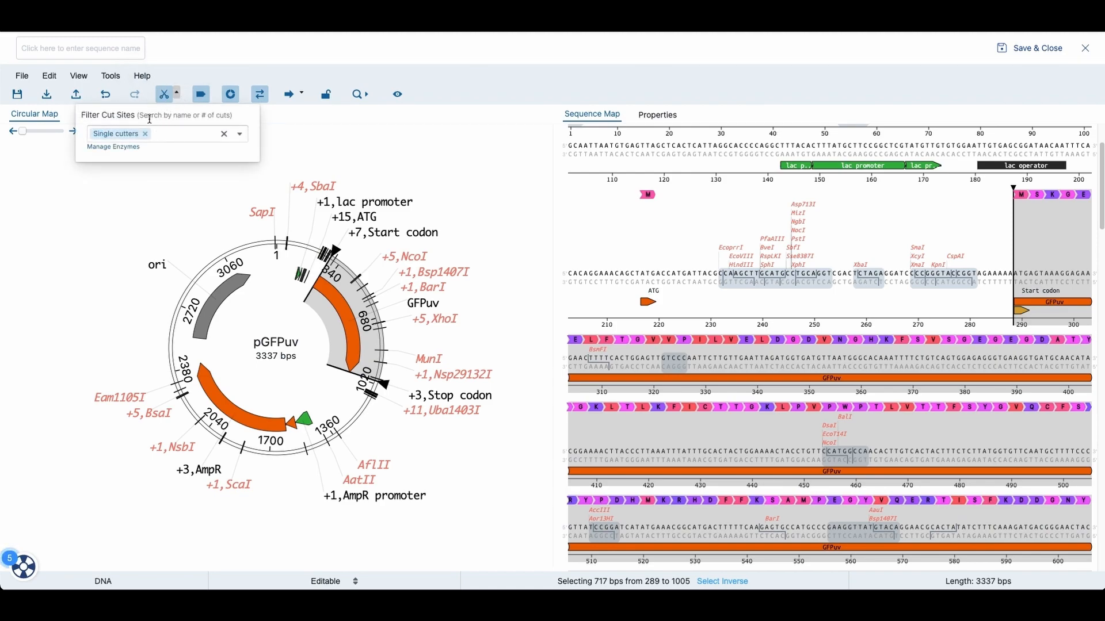
pyautogui.click(147, 135)
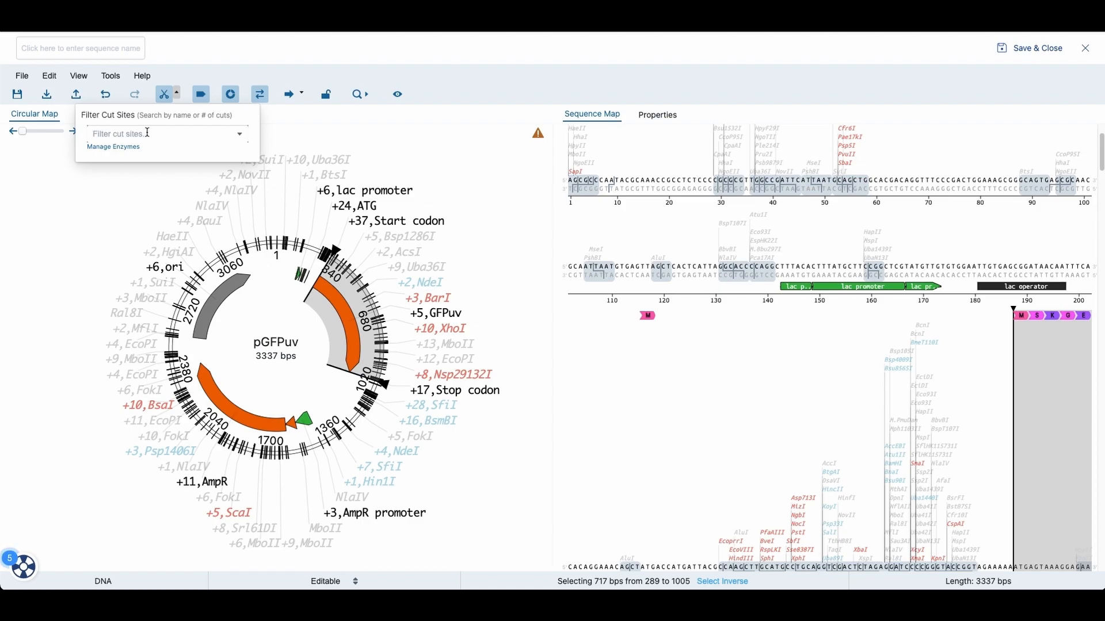
pyautogui.write('Bco')
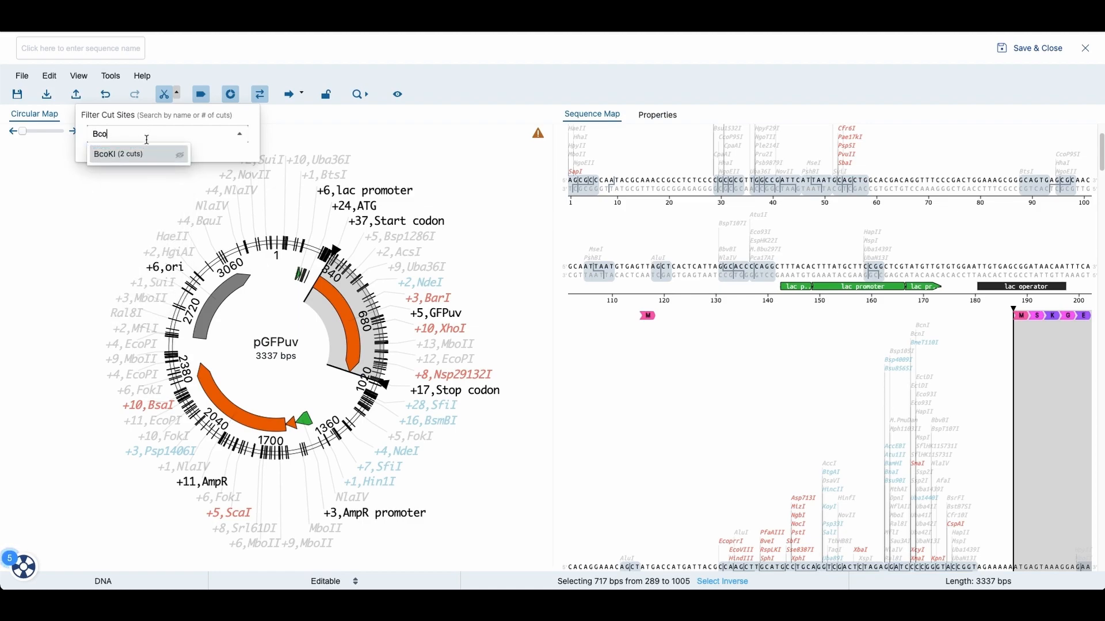
pyautogui.click(125, 155)
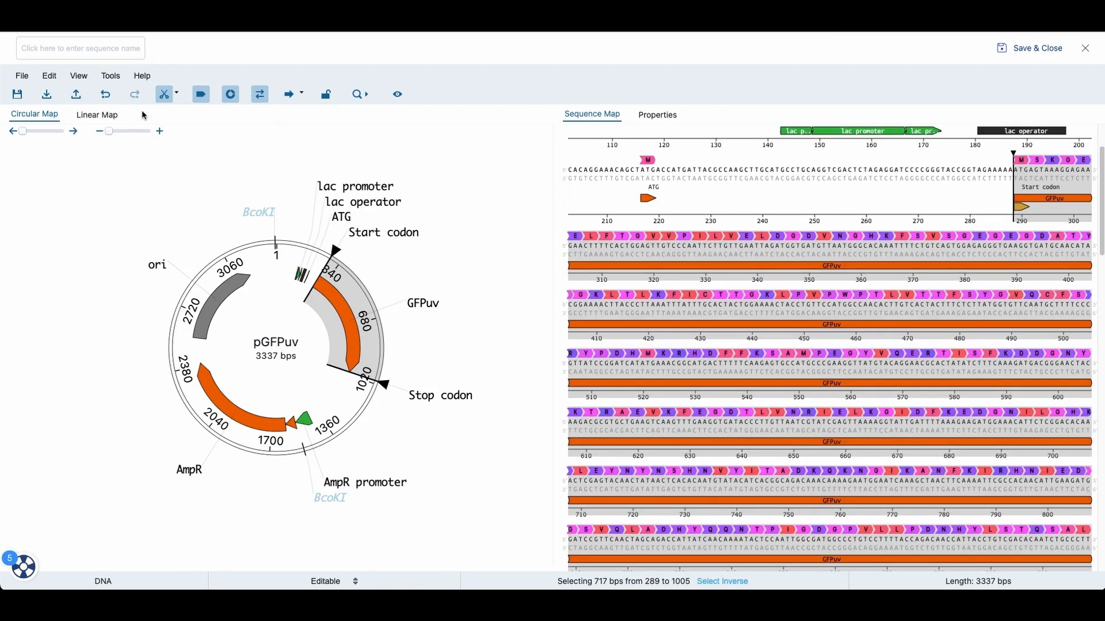
# Step: Add EcoRI to the cut-site filter so both enzymes are displayed
pyautogui.click(176, 93)
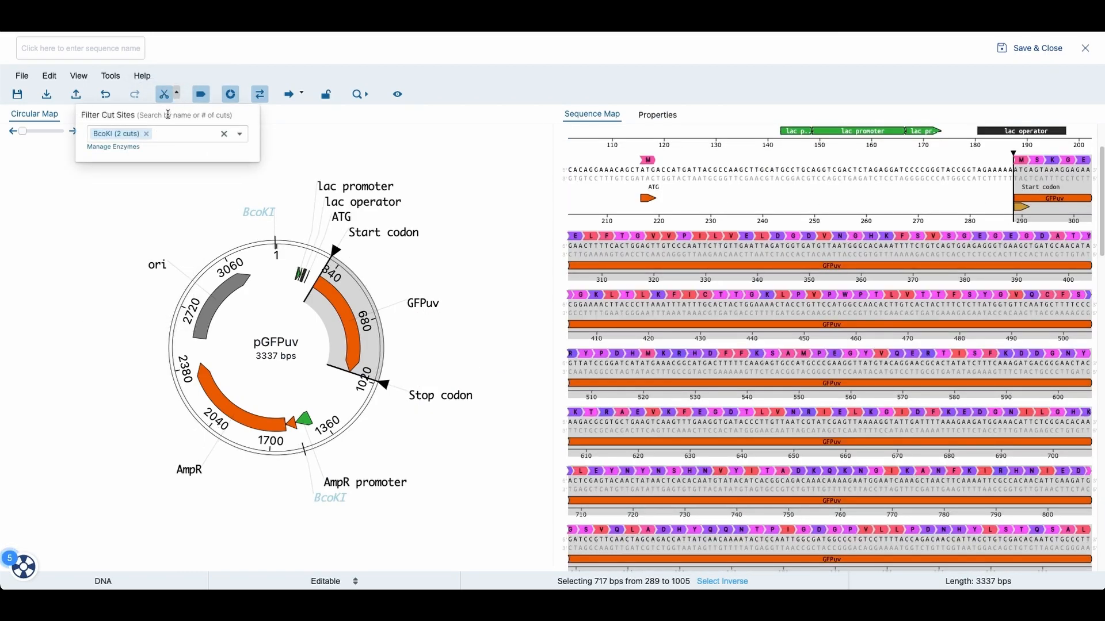
pyautogui.click(169, 133)
pyautogui.write('Ecor1')
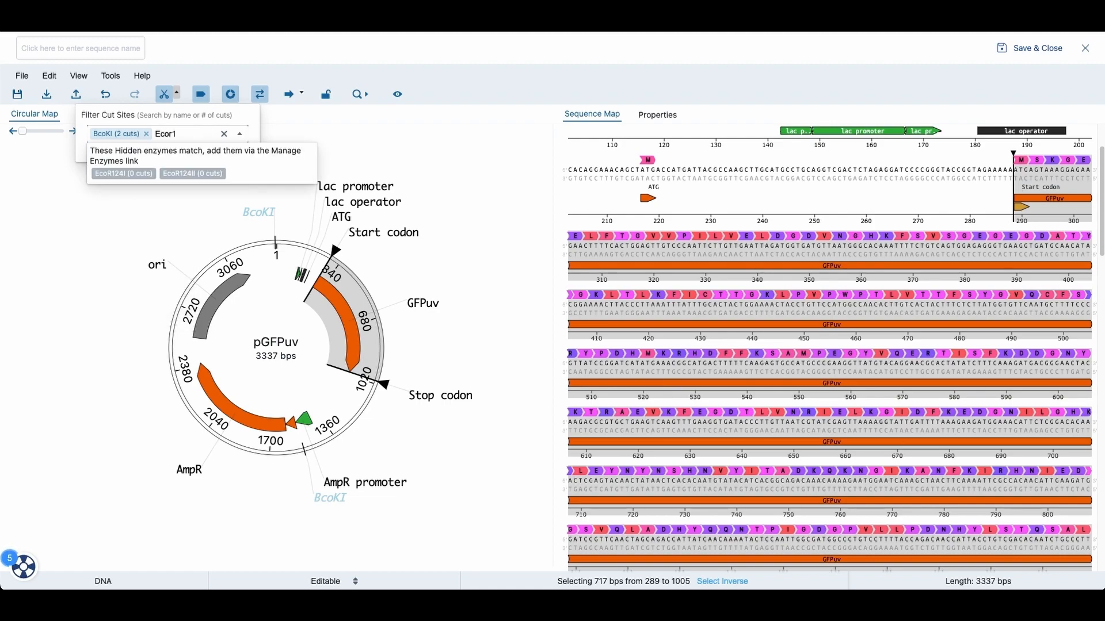
pyautogui.press('BackSpace')
pyautogui.click(151, 164)
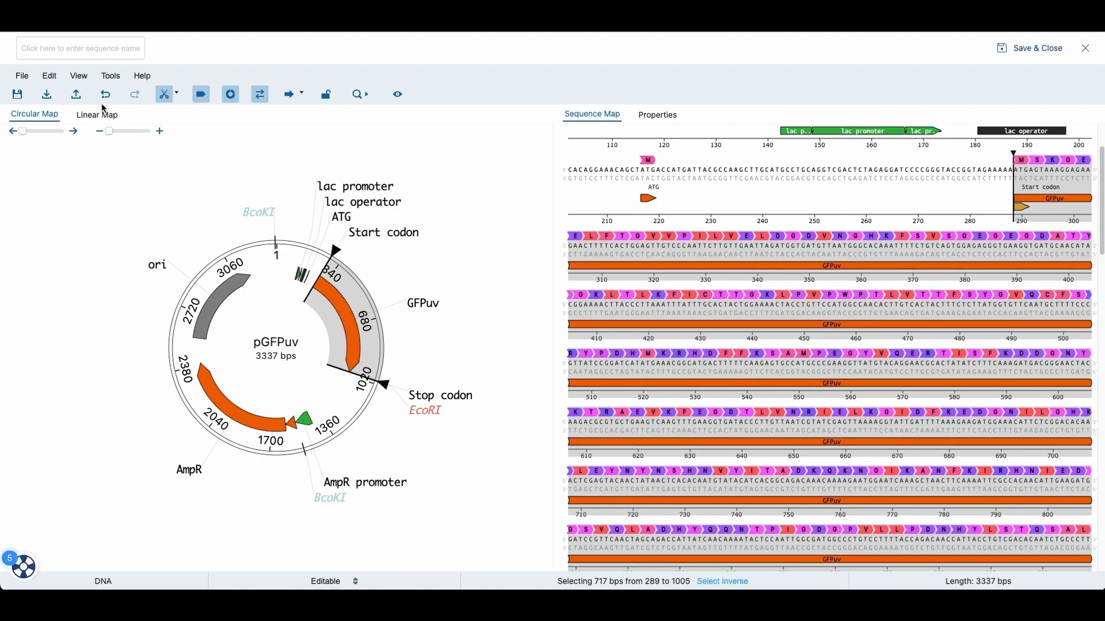
# Step: Create a positive-strand primer named Forward binding bases 280 to 299
pyautogui.click(50, 76)
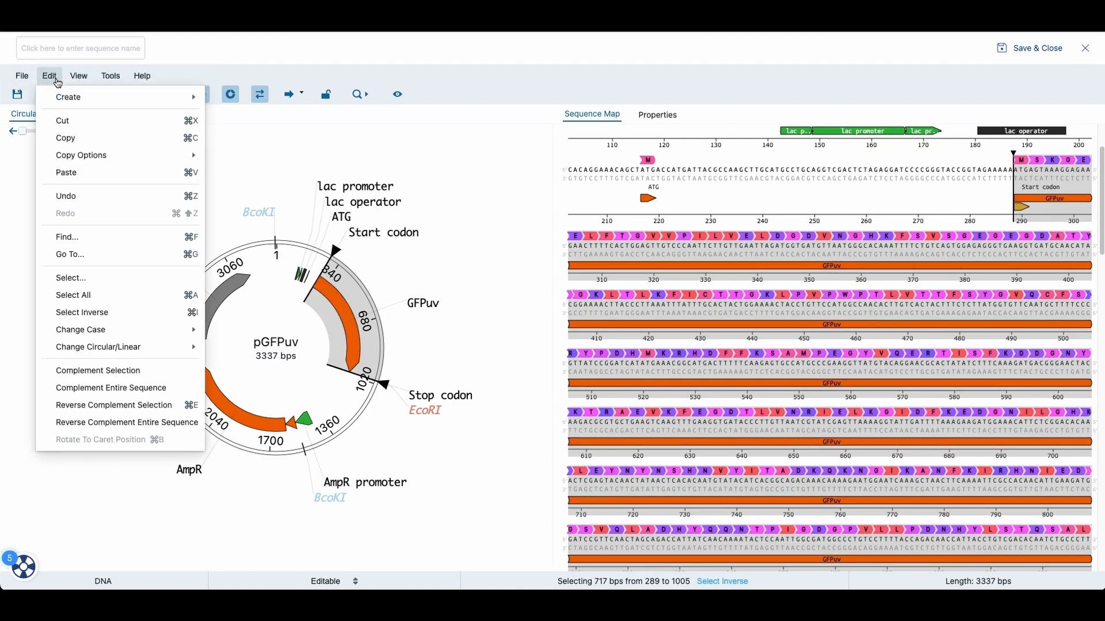
pyautogui.moveTo(74, 98)
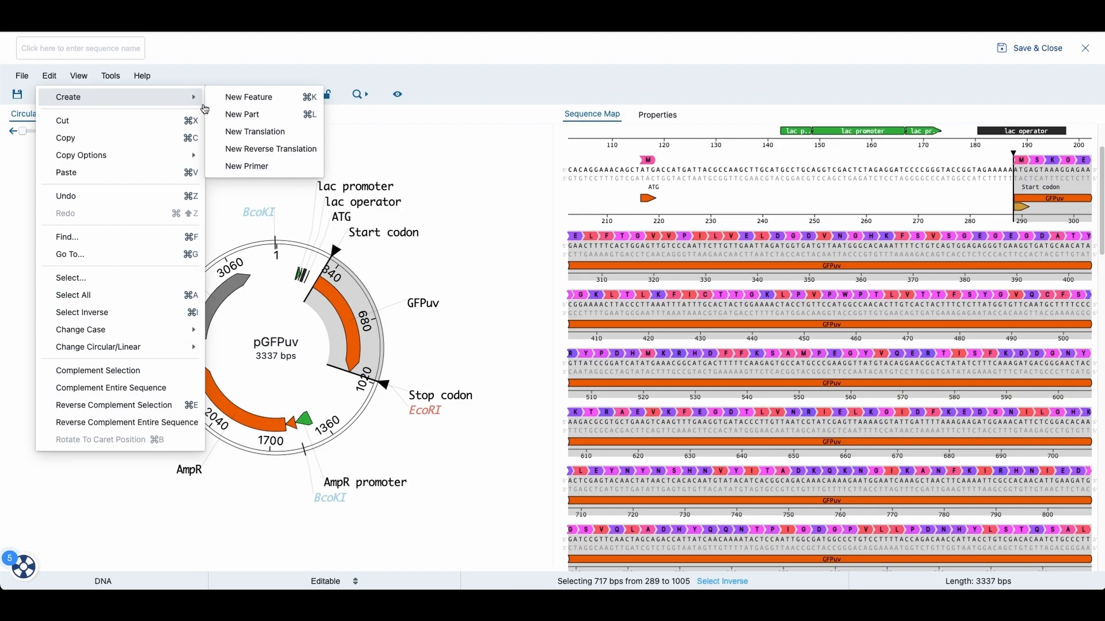
pyautogui.click(236, 166)
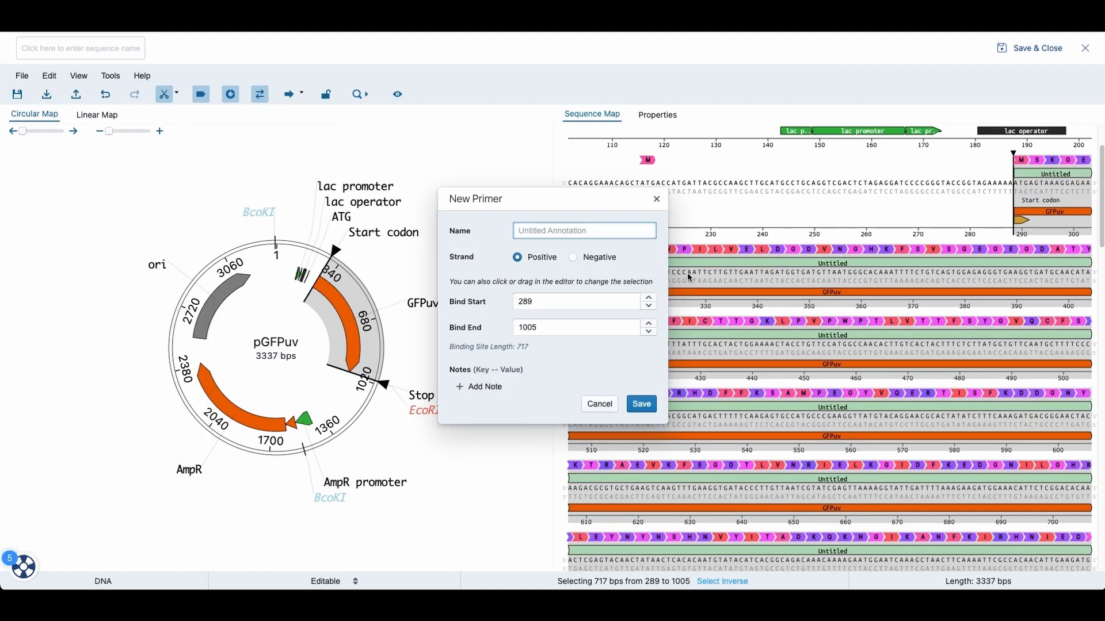
pyautogui.moveTo(579, 205); pyautogui.dragTo(482, 183)
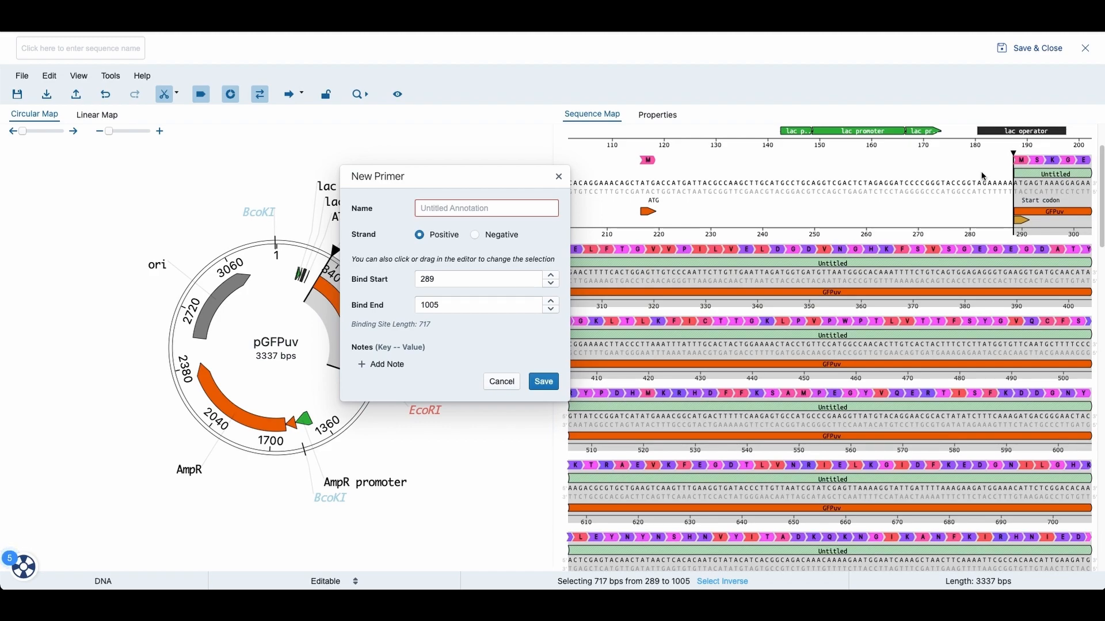
pyautogui.moveTo(980, 177); pyautogui.dragTo(1044, 187)
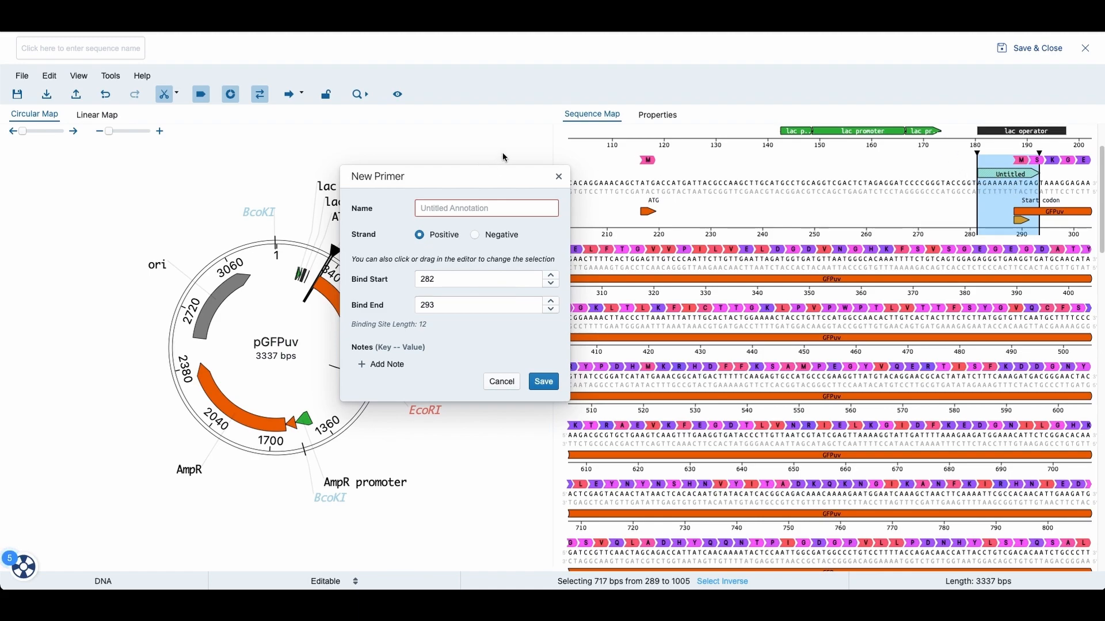
pyautogui.moveTo(969, 181); pyautogui.dragTo(1074, 183)
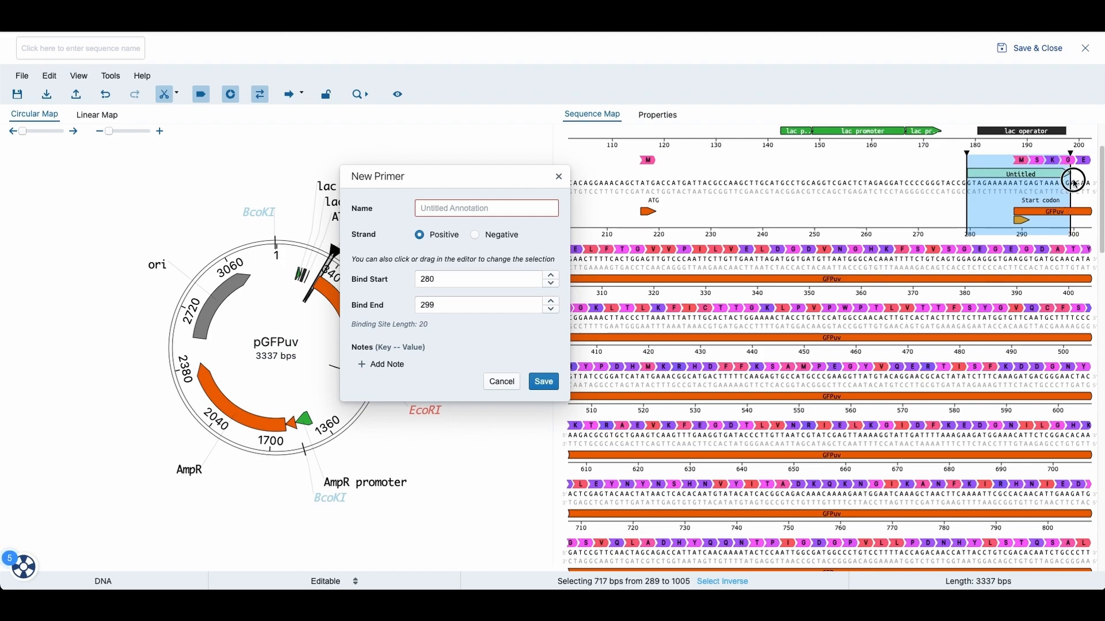
pyautogui.click(447, 211)
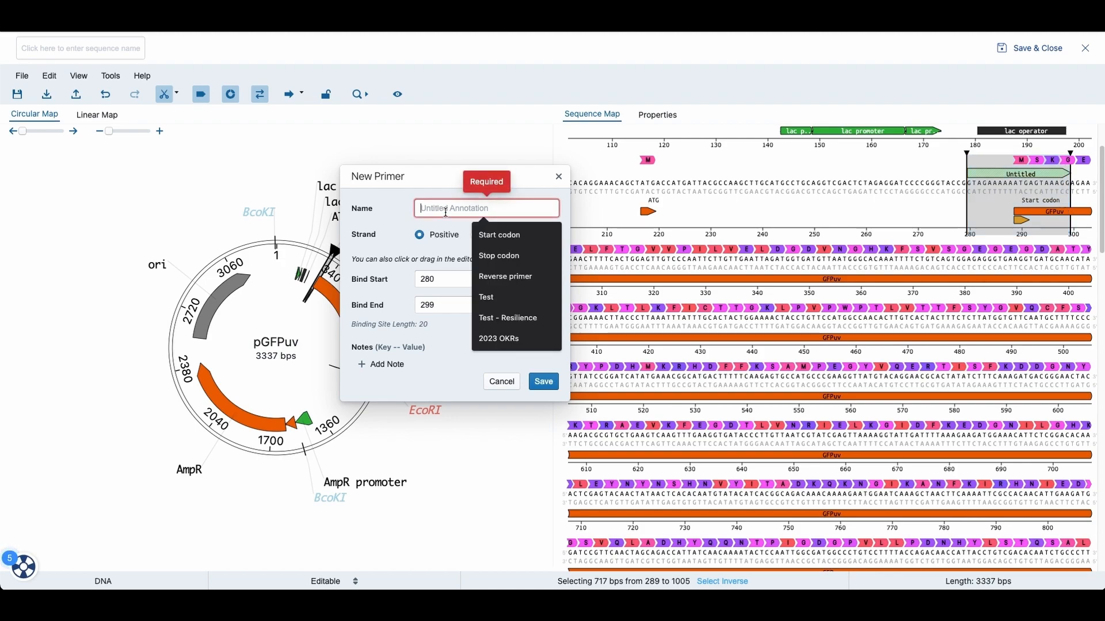
pyautogui.write('For')
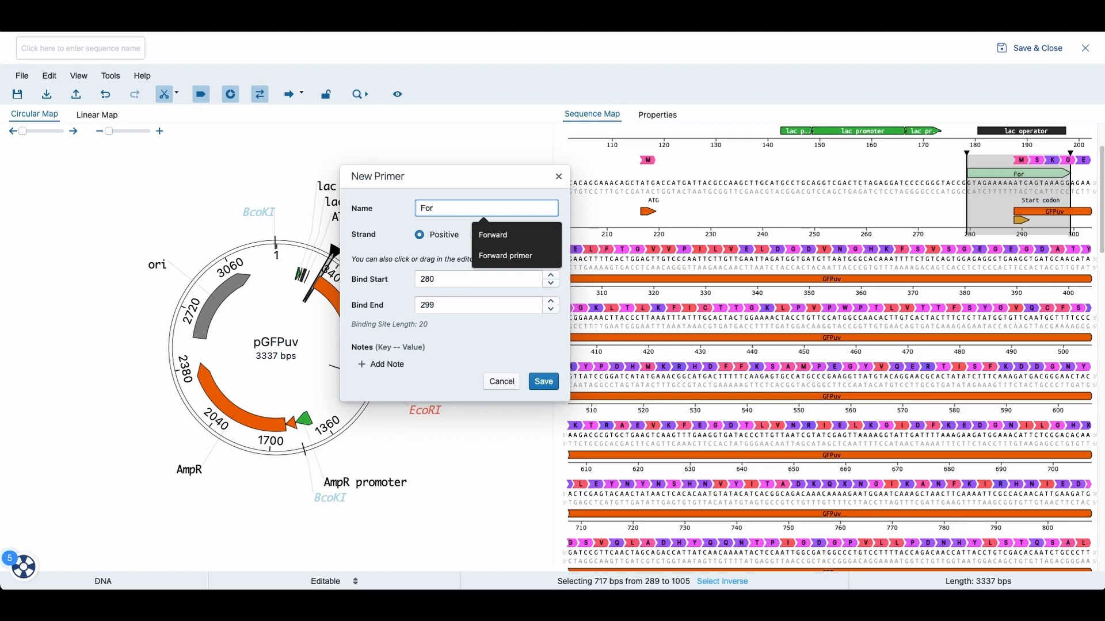
pyautogui.click(494, 235)
pyautogui.click(545, 383)
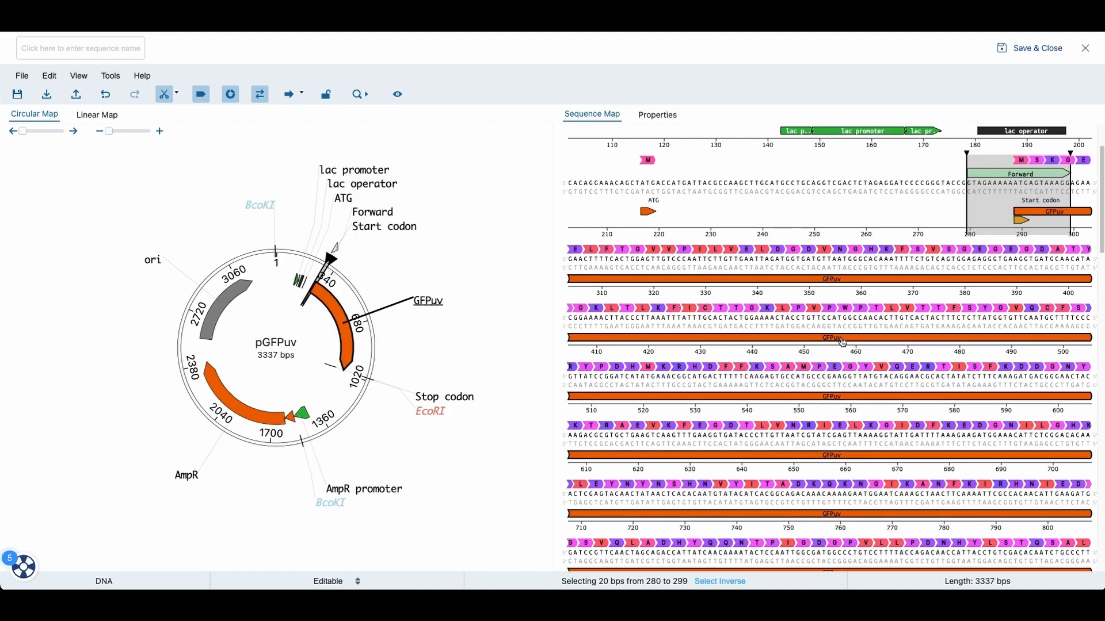
# Step: Select bases 991 to 1010 and create a negative-strand primer named Reverse
pyautogui.scroll(-1, 842, 339)
pyautogui.scroll(-1, 1060, 514)
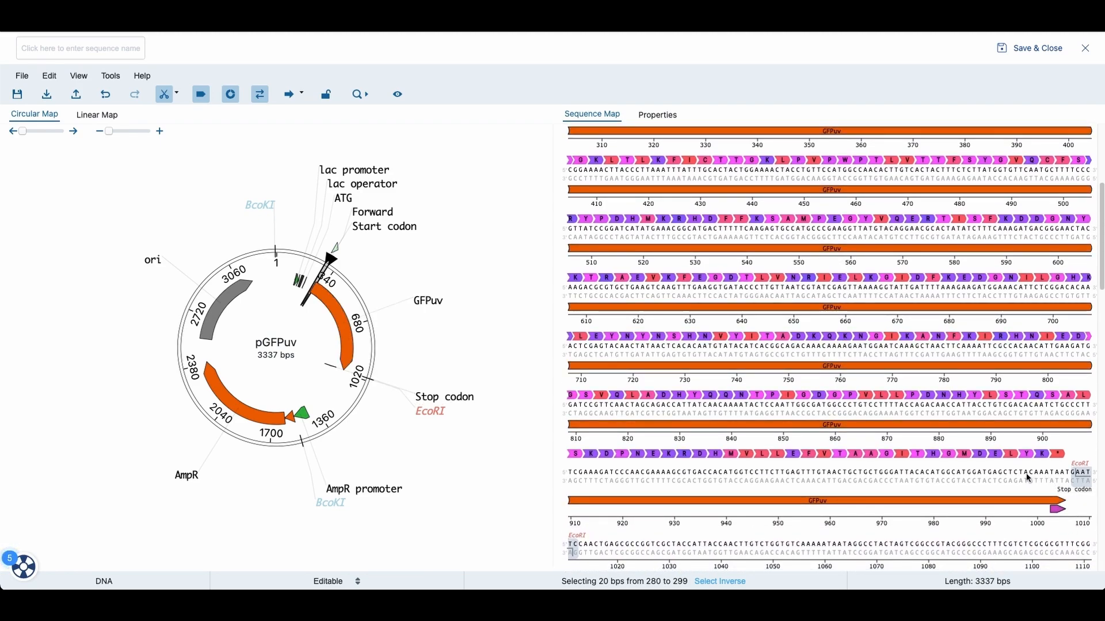
pyautogui.moveTo(1020, 474); pyautogui.dragTo(1093, 477)
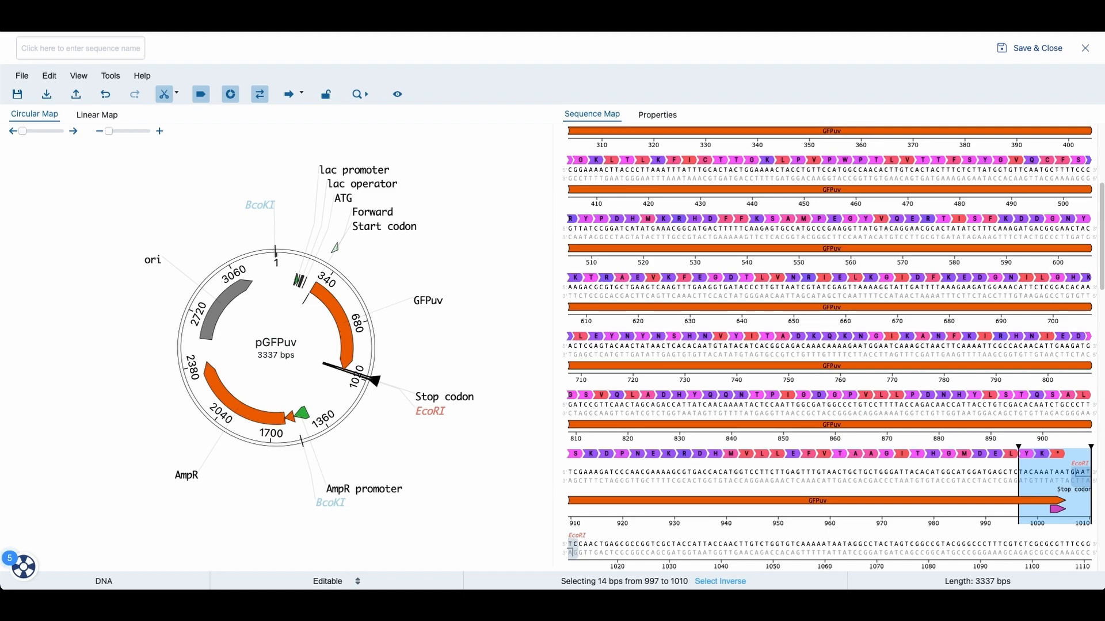
pyautogui.moveTo(1018, 472); pyautogui.dragTo(999, 472)
pyautogui.moveTo(990, 472); pyautogui.dragTo(992, 475)
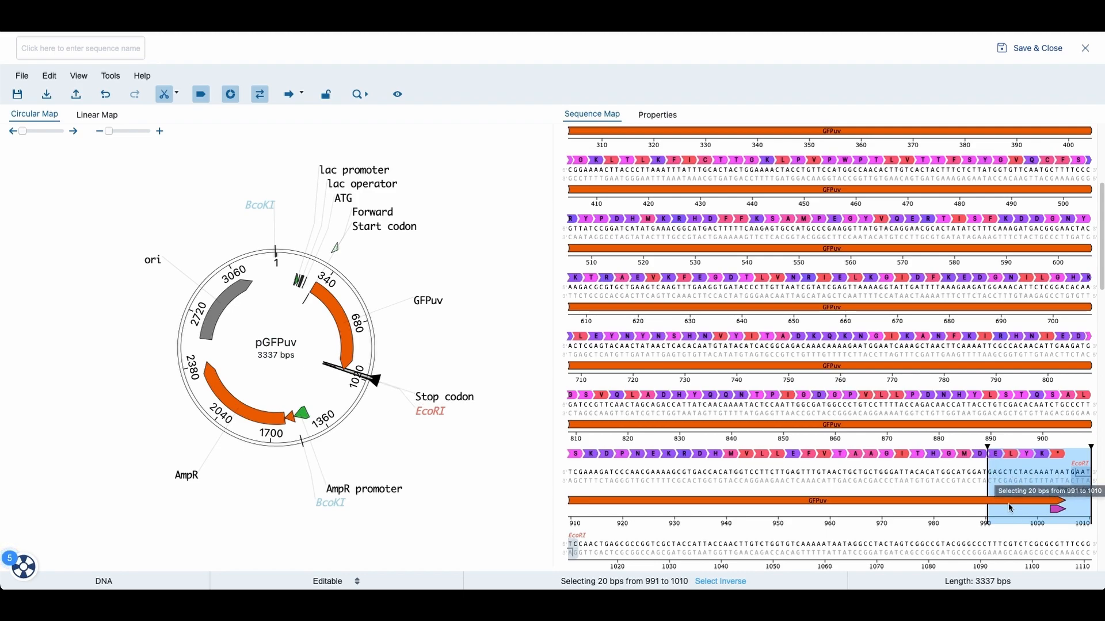
pyautogui.rightClick(1039, 474)
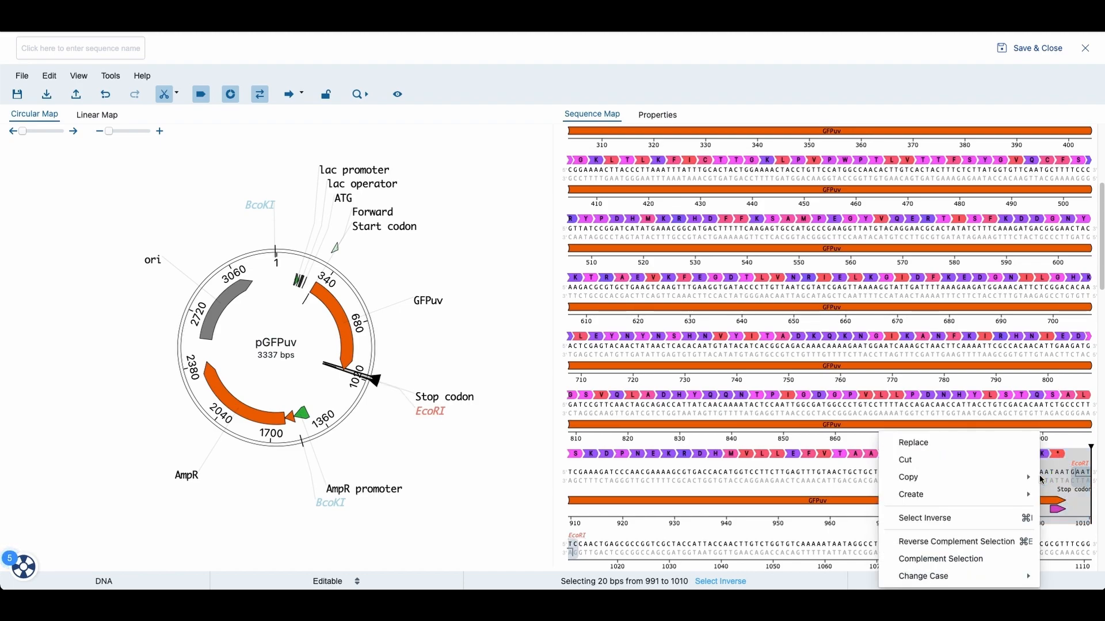
pyautogui.moveTo(976, 498)
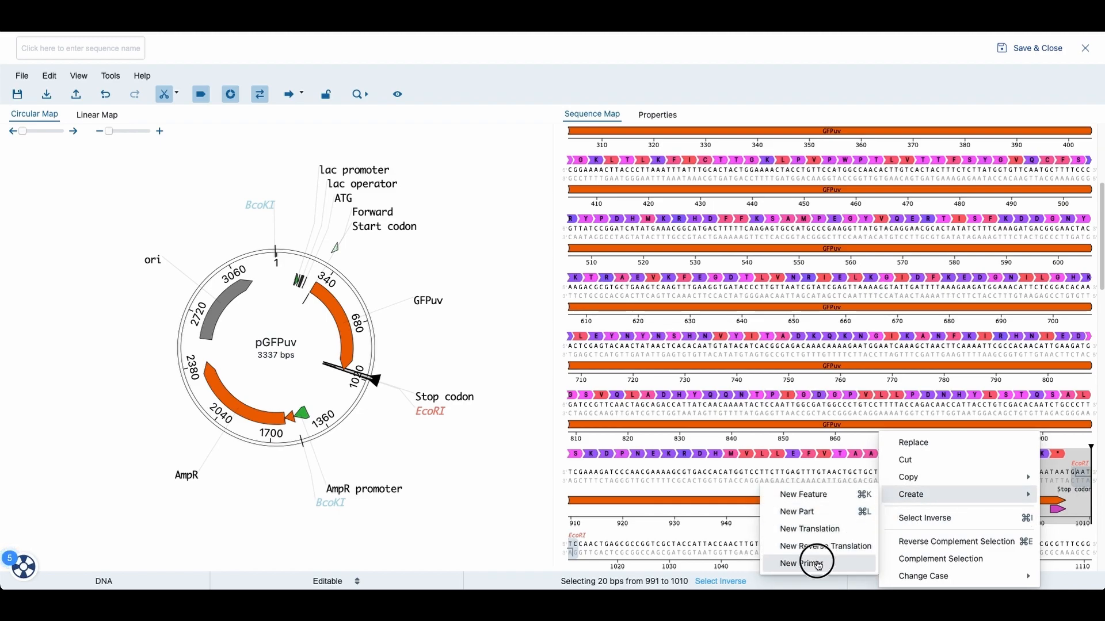
pyautogui.click(820, 563)
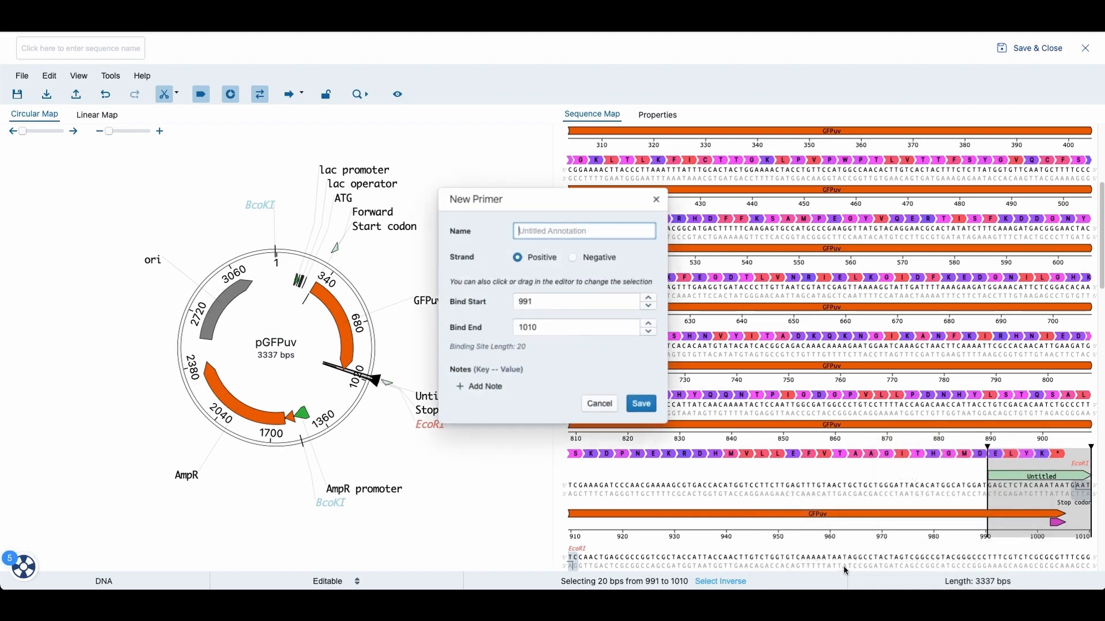
pyautogui.click(573, 257)
pyautogui.click(562, 233)
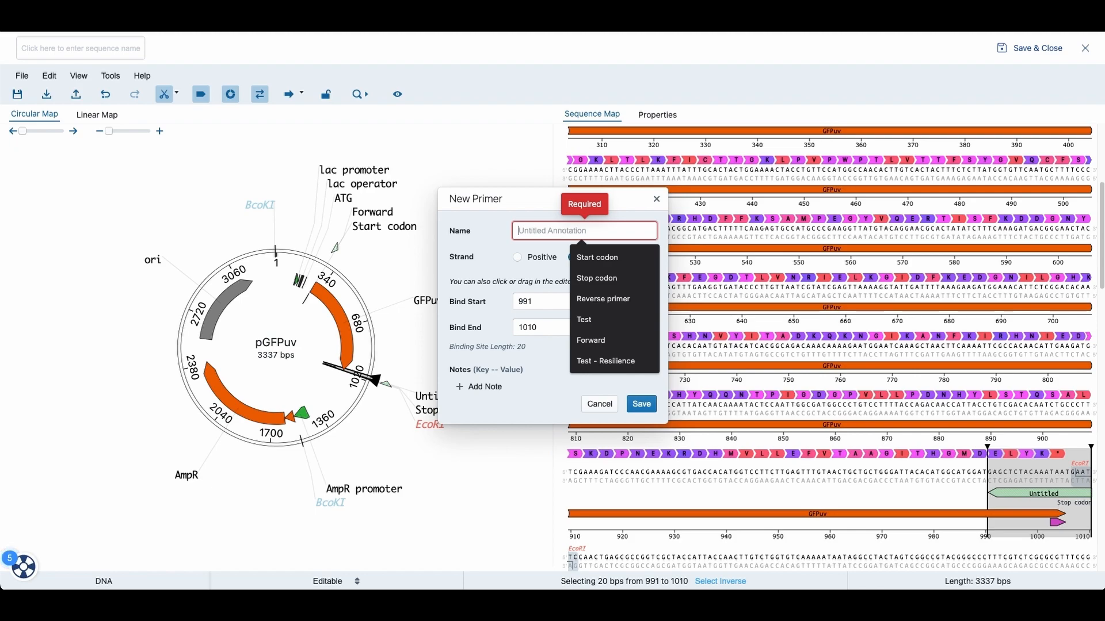
pyautogui.write('Reverse')
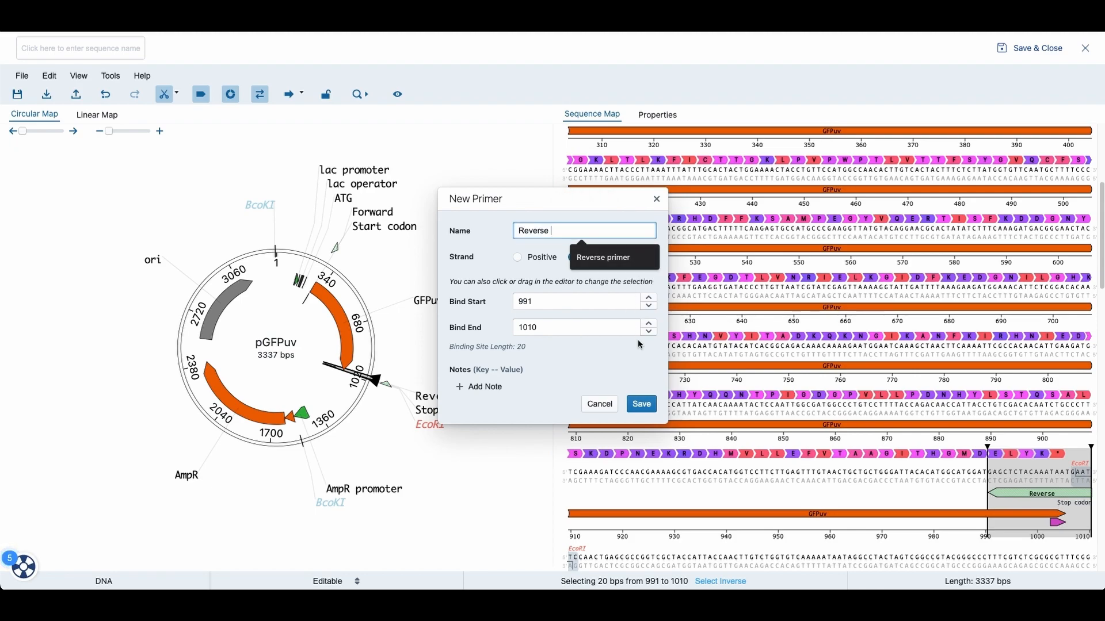
pyautogui.click(641, 405)
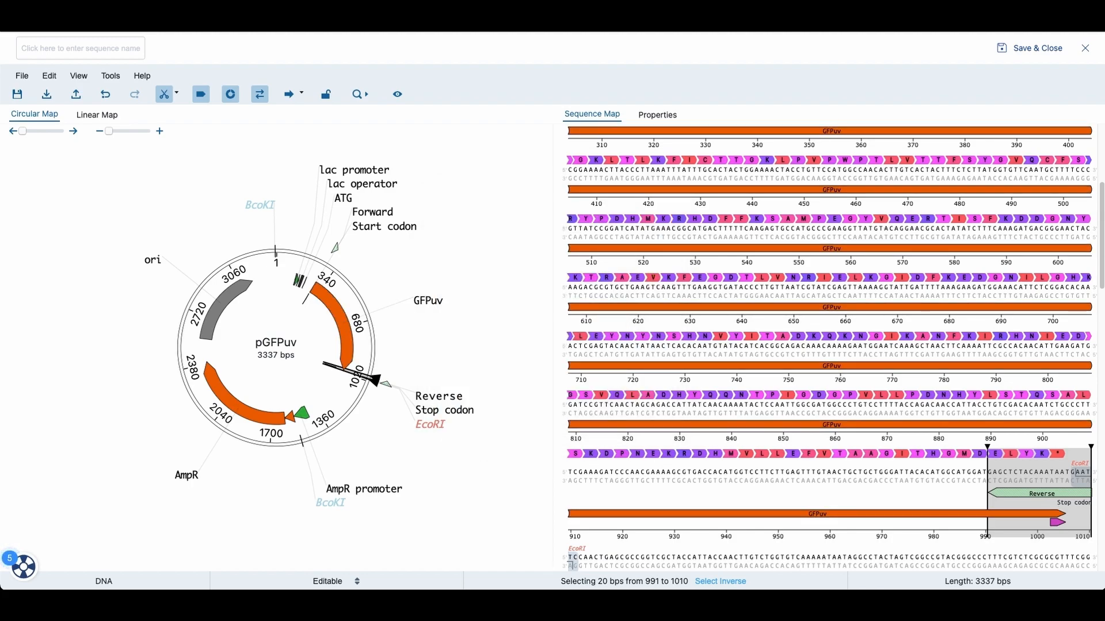
# Step: Open the cut site properties, expand the EcoRI entry and copy its recognition sequence
pyautogui.scroll(-2, 841, 296)
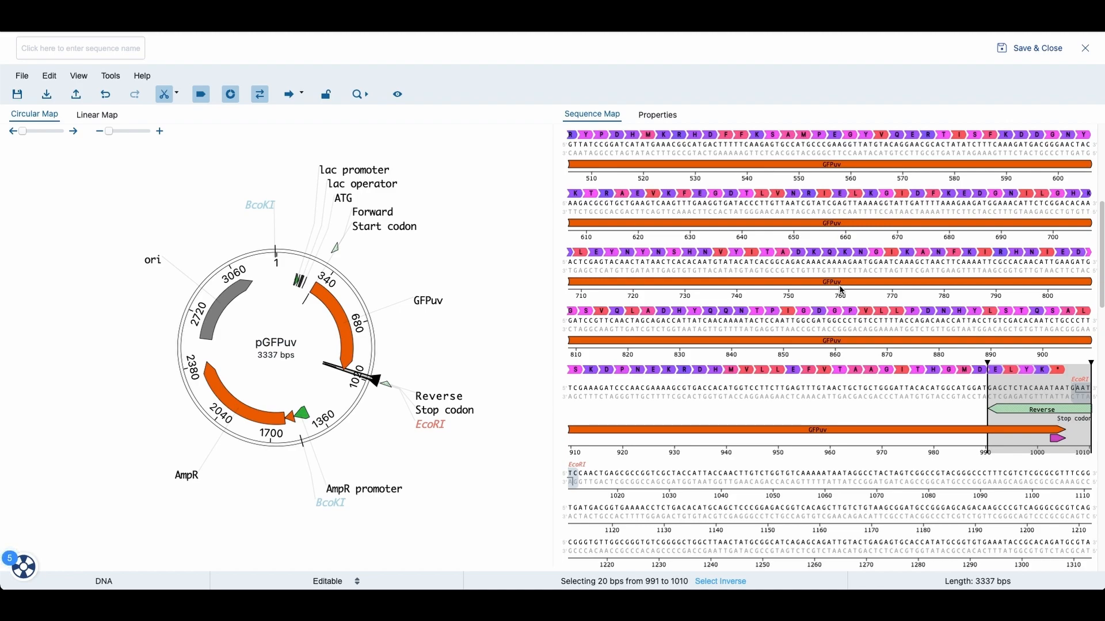
pyautogui.scroll(5, 883, 291)
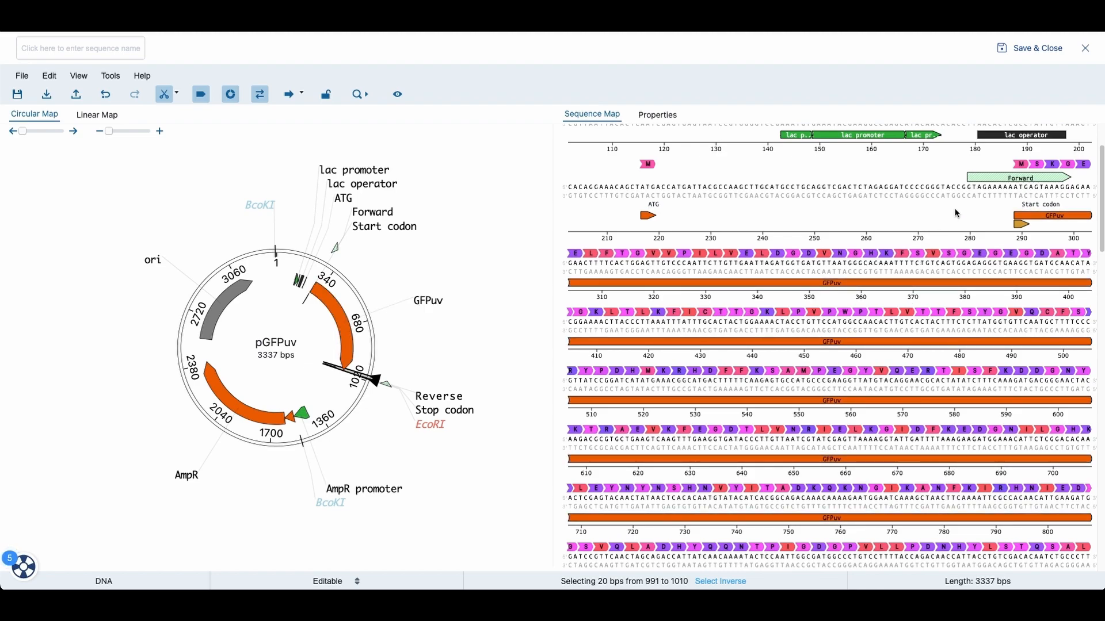
pyautogui.scroll(1, 954, 227)
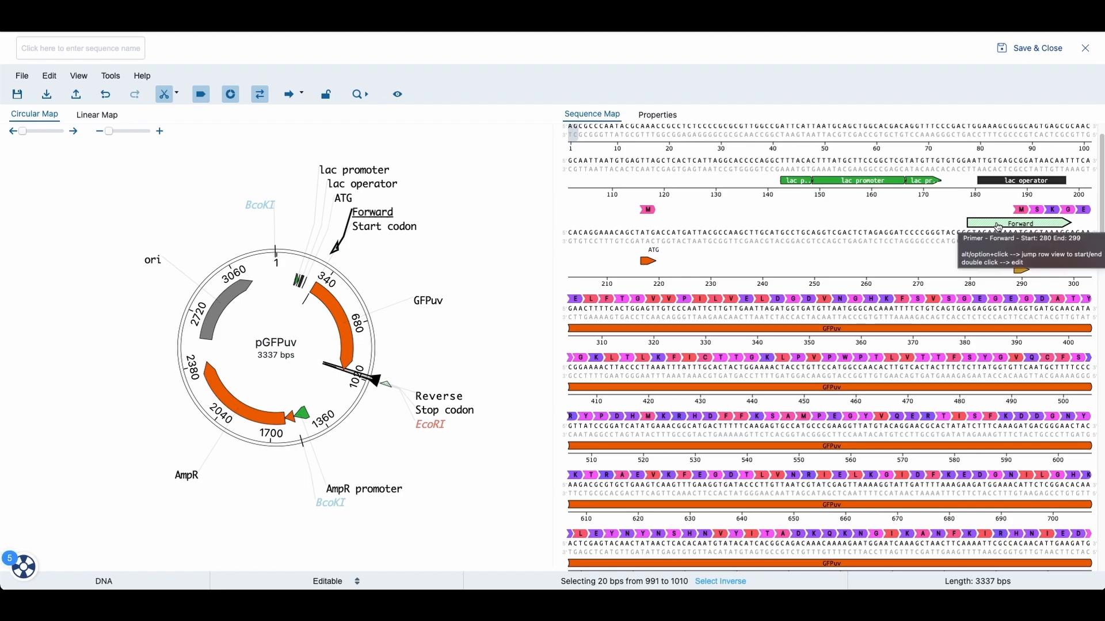
pyautogui.click(656, 116)
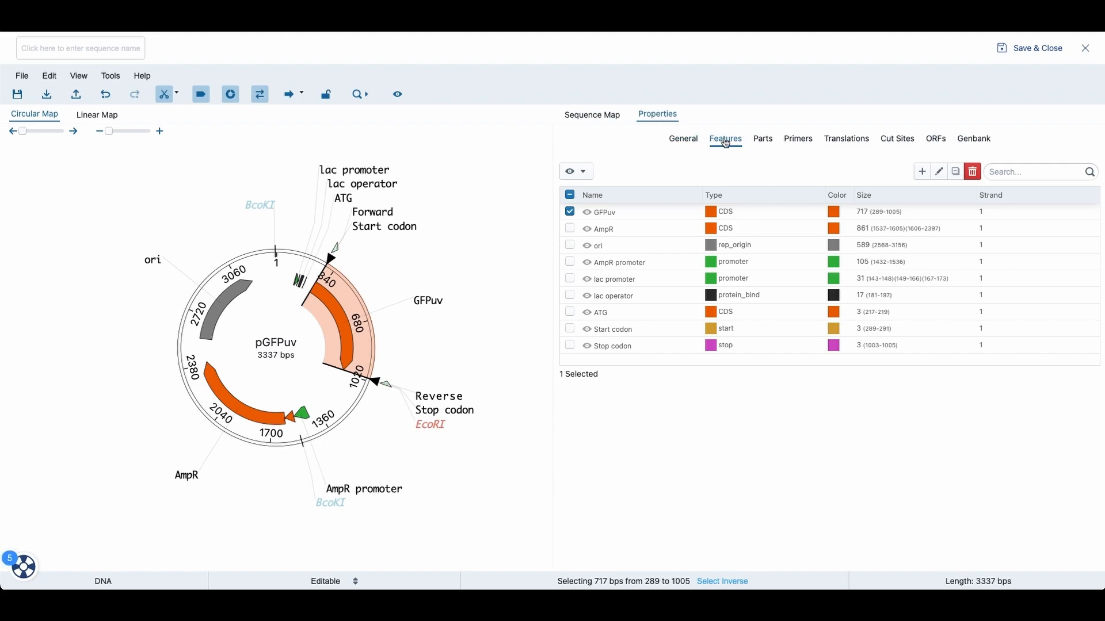
pyautogui.click(897, 141)
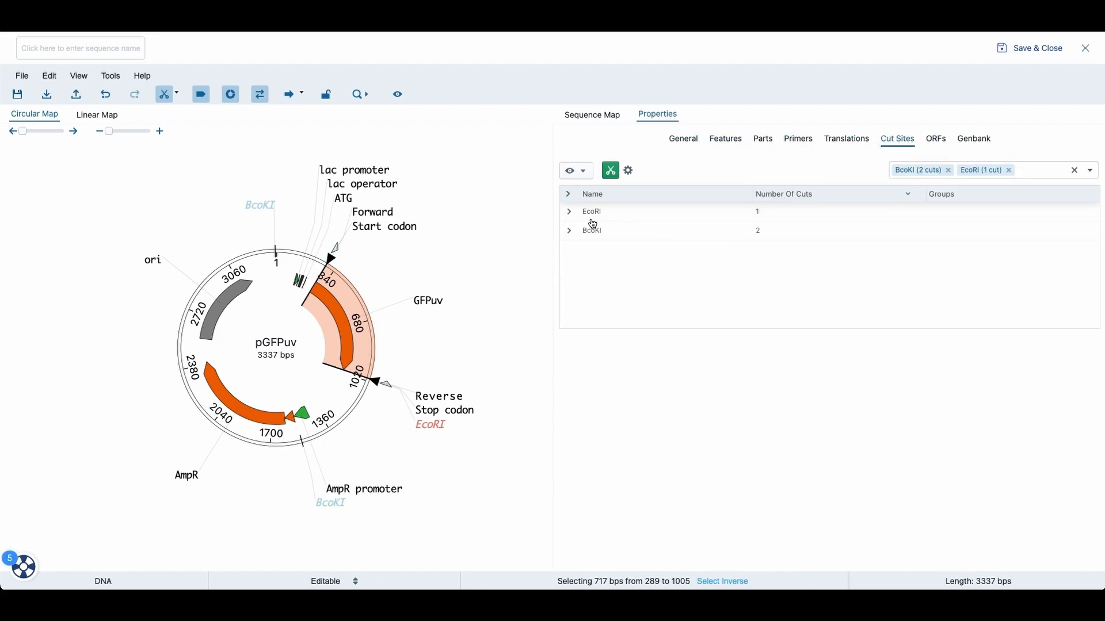
pyautogui.click(569, 213)
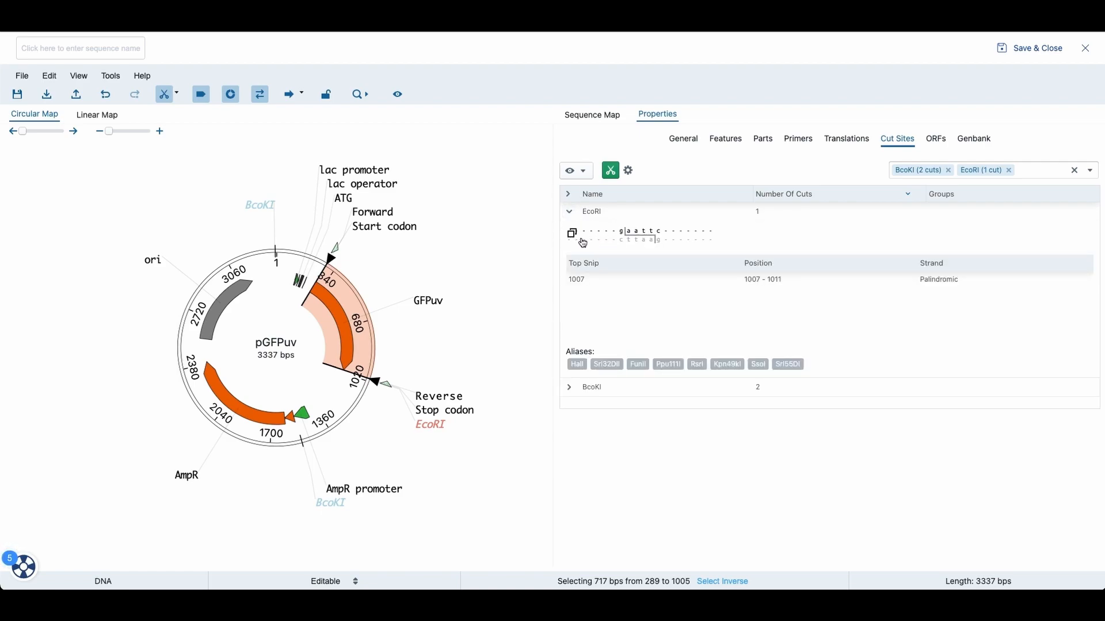
pyautogui.click(572, 235)
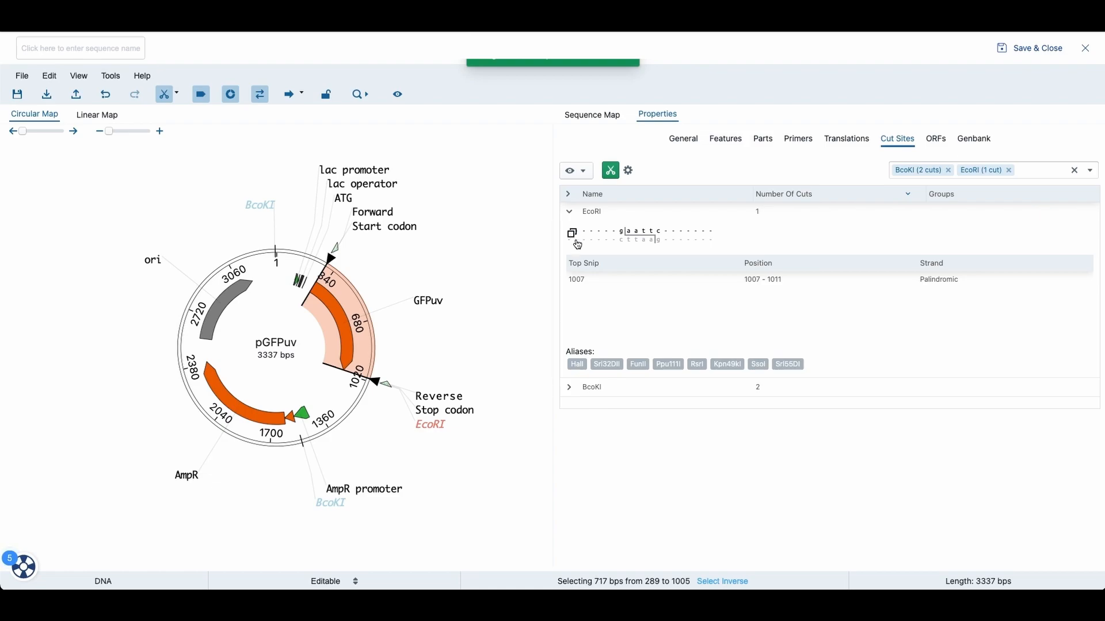
pyautogui.click(595, 114)
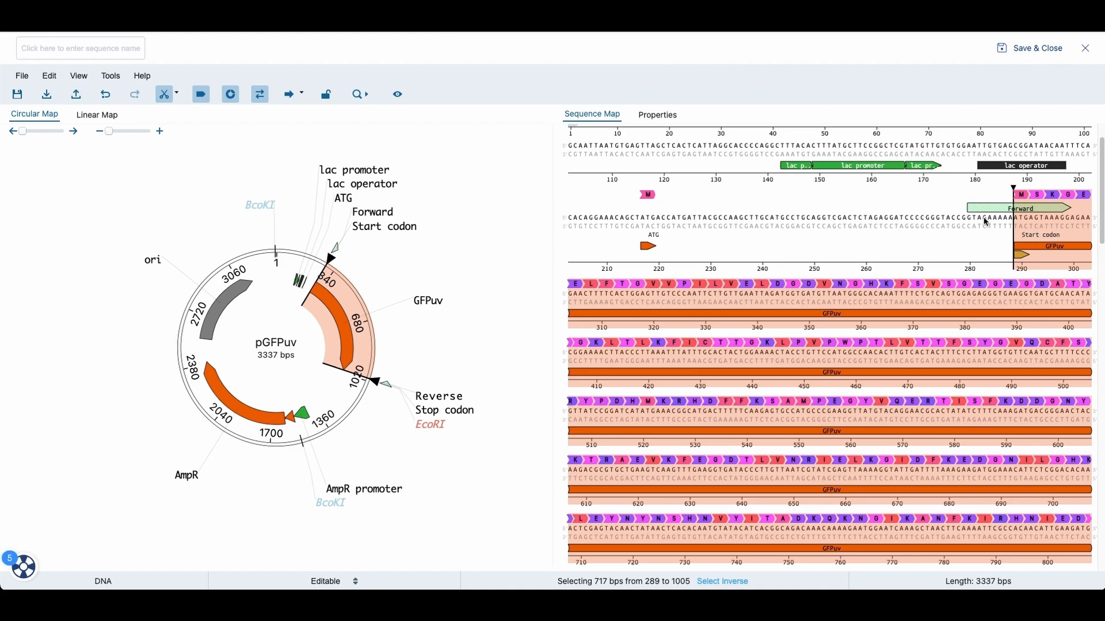
# Step: Paste the copied EcoRI recognition sequence into the plasmid between bases 284 and 285
pyautogui.click(984, 221)
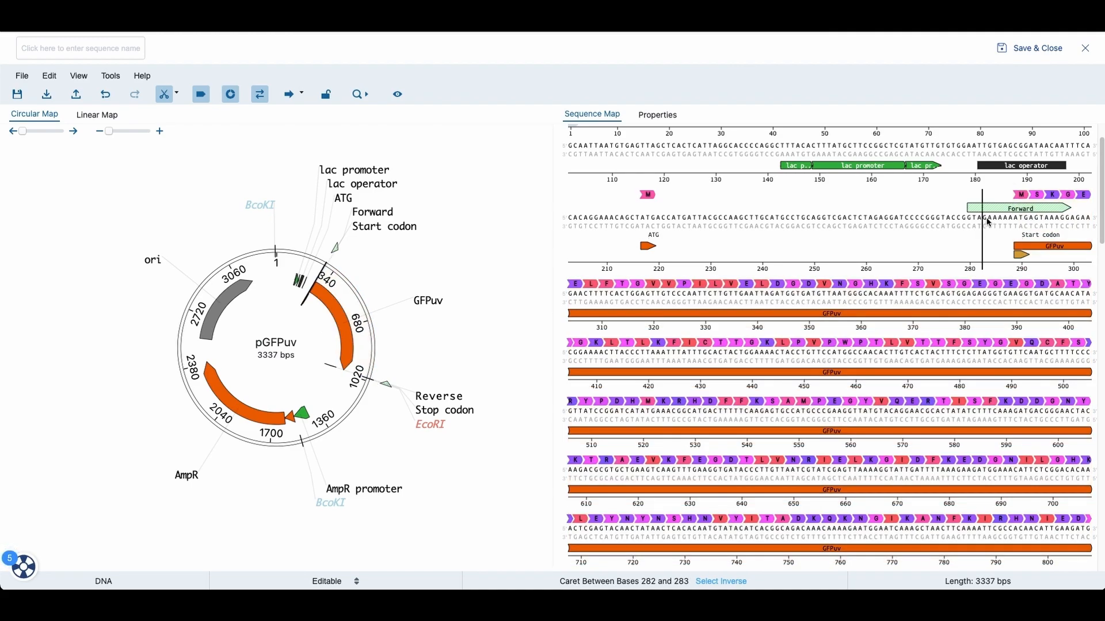
pyautogui.click(993, 221)
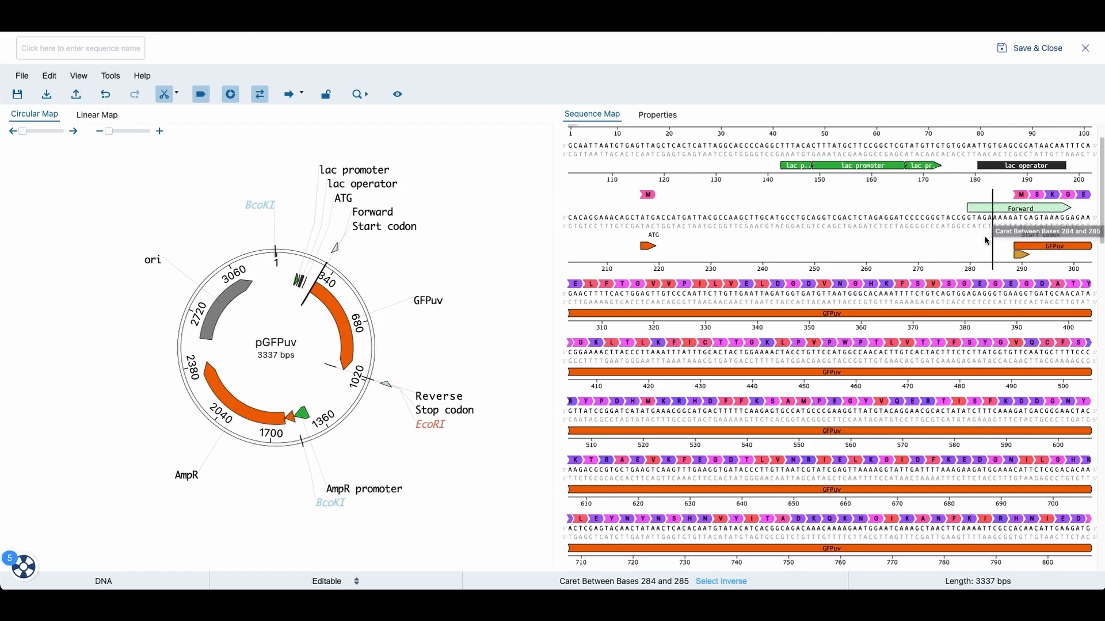
pyautogui.hotkey('ctrl', 'v')
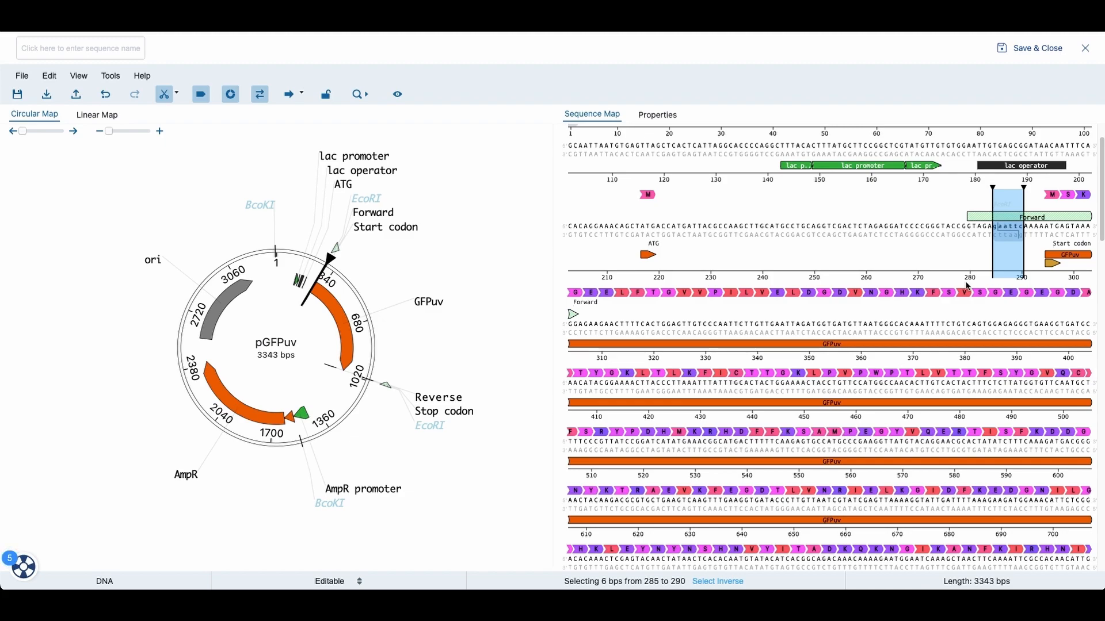
# Step: Simulate PCR using the Forward and Reverse primers as the primer pair
pyautogui.scroll(-3, 956, 270)
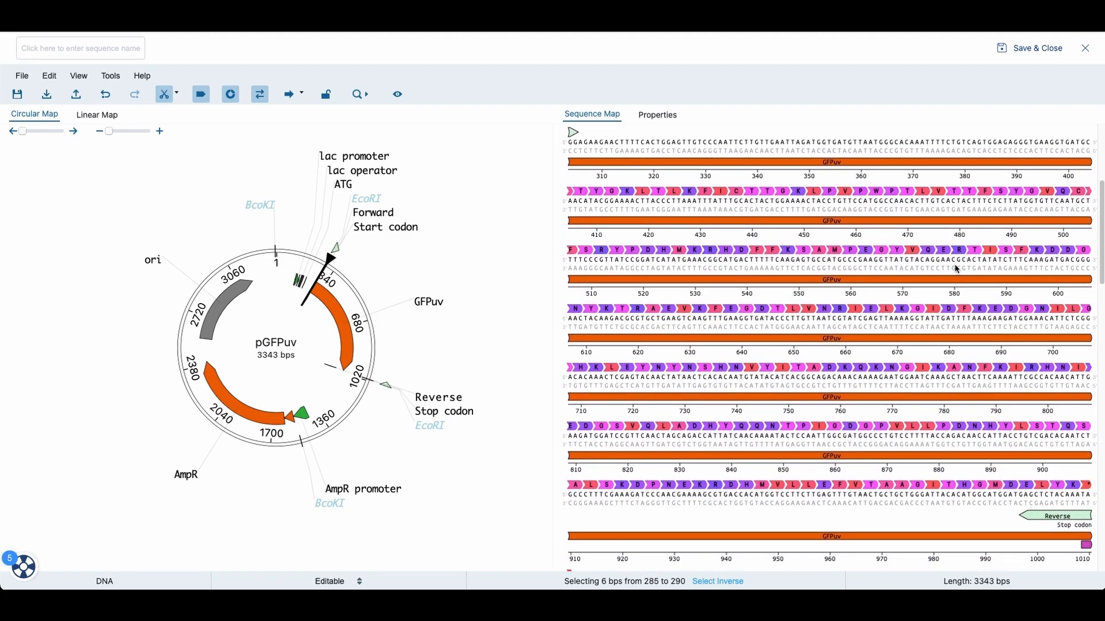
pyautogui.scroll(-2, 956, 271)
pyautogui.scroll(-1, 1036, 413)
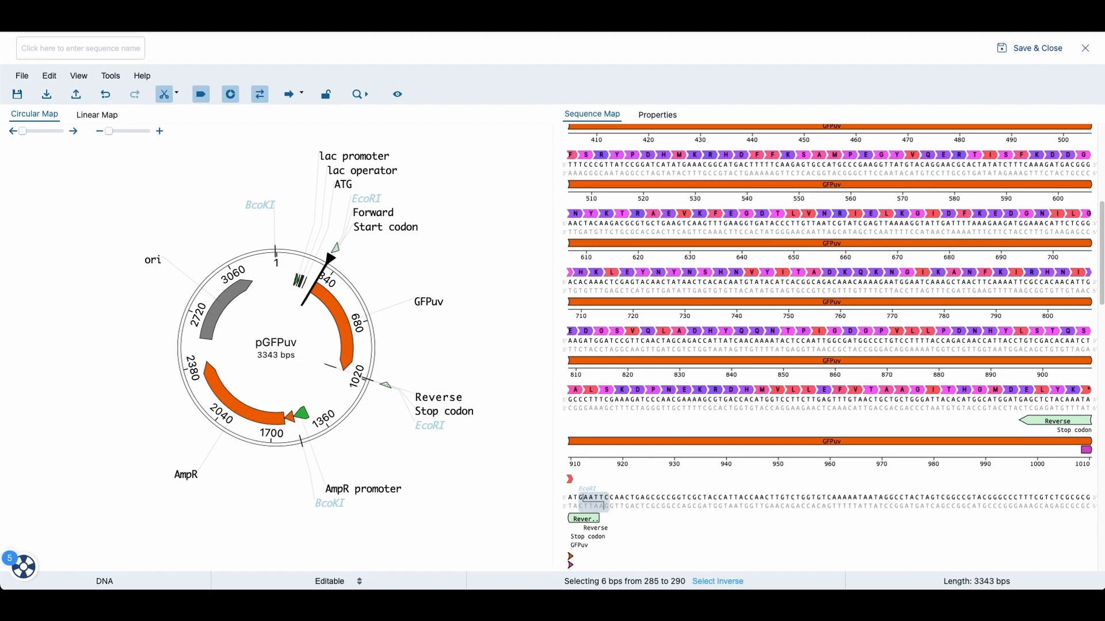
pyautogui.click(117, 81)
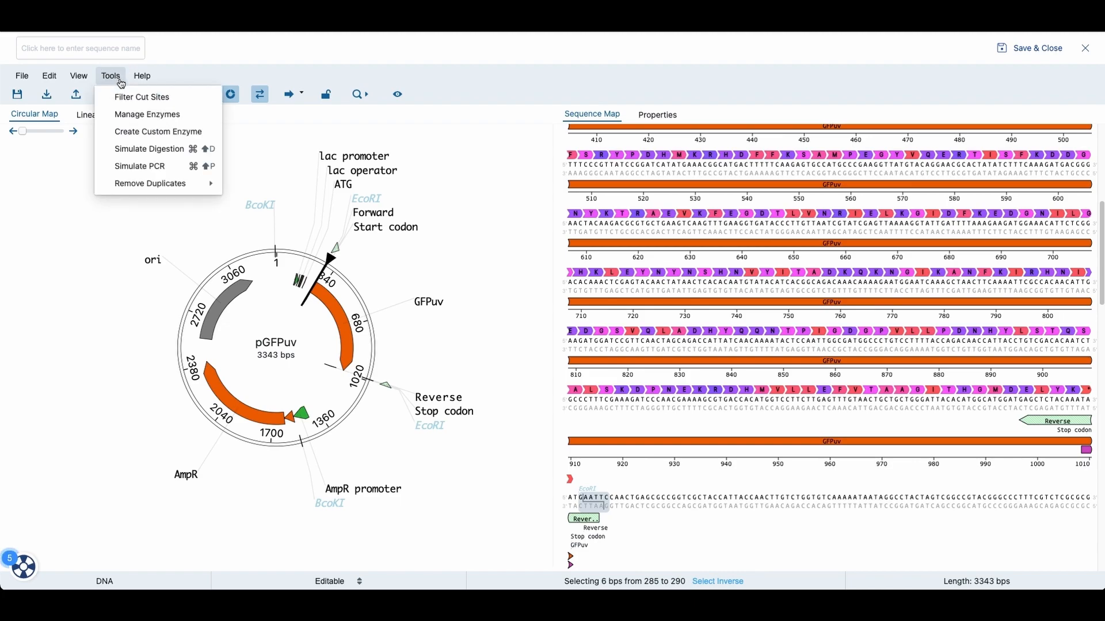
pyautogui.click(142, 168)
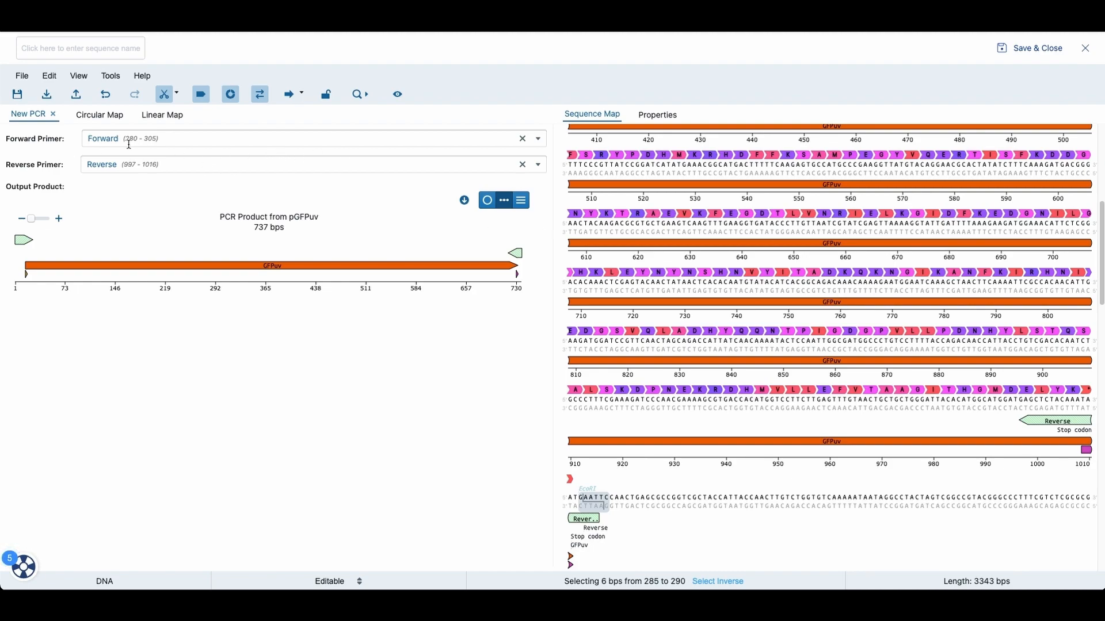
pyautogui.click(537, 140)
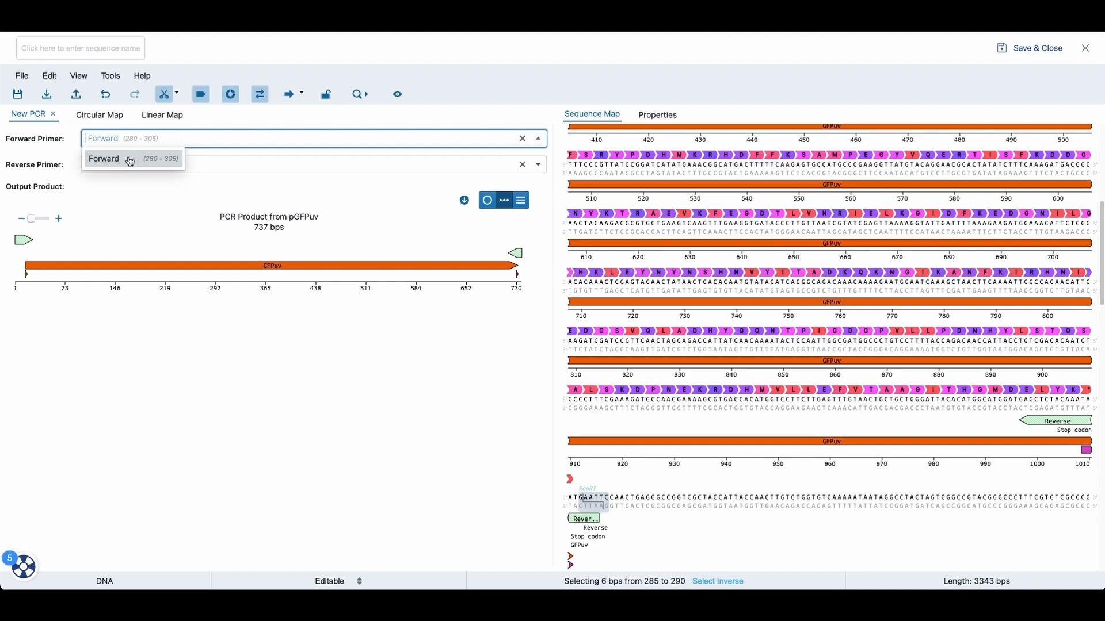
pyautogui.click(538, 167)
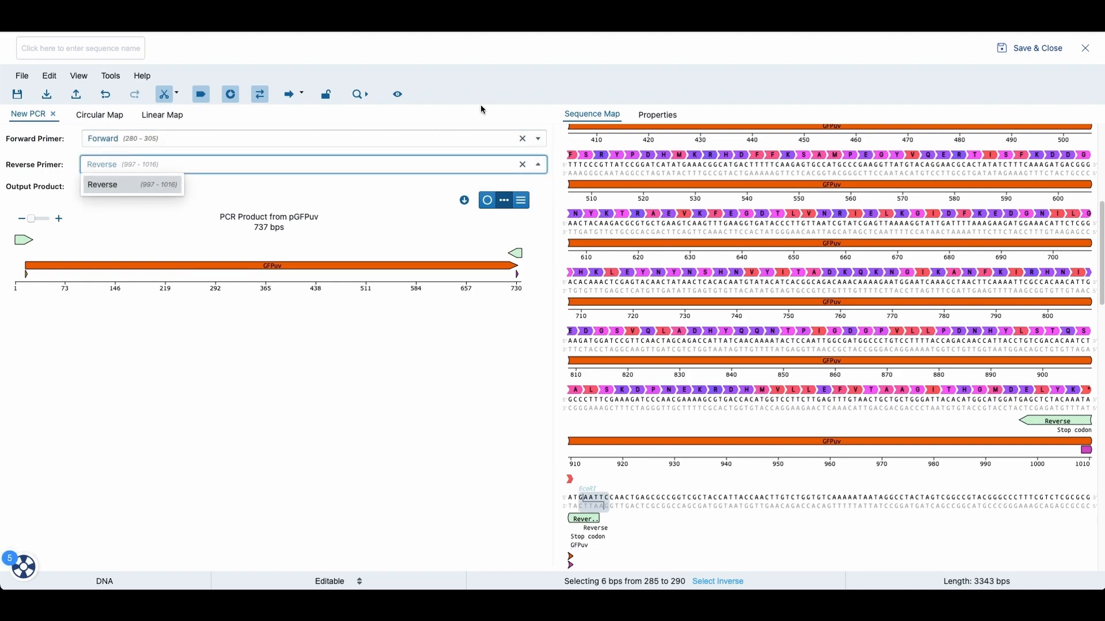
pyautogui.click(483, 107)
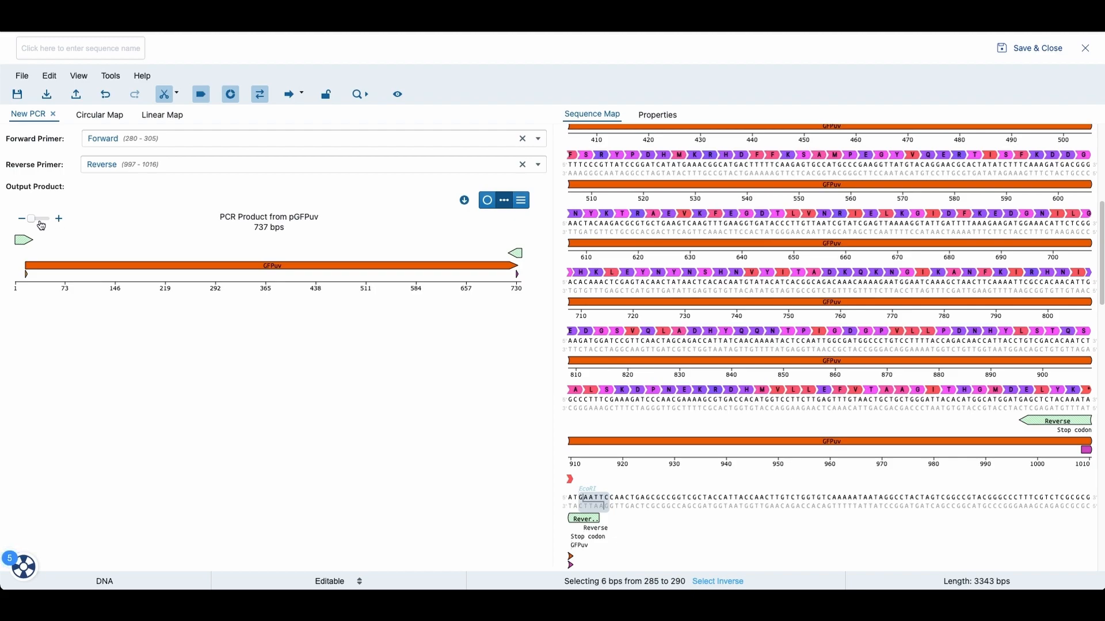
# Step: Examine the PCR product in circular, linear and sequence views and open its download options
pyautogui.click(486, 212)
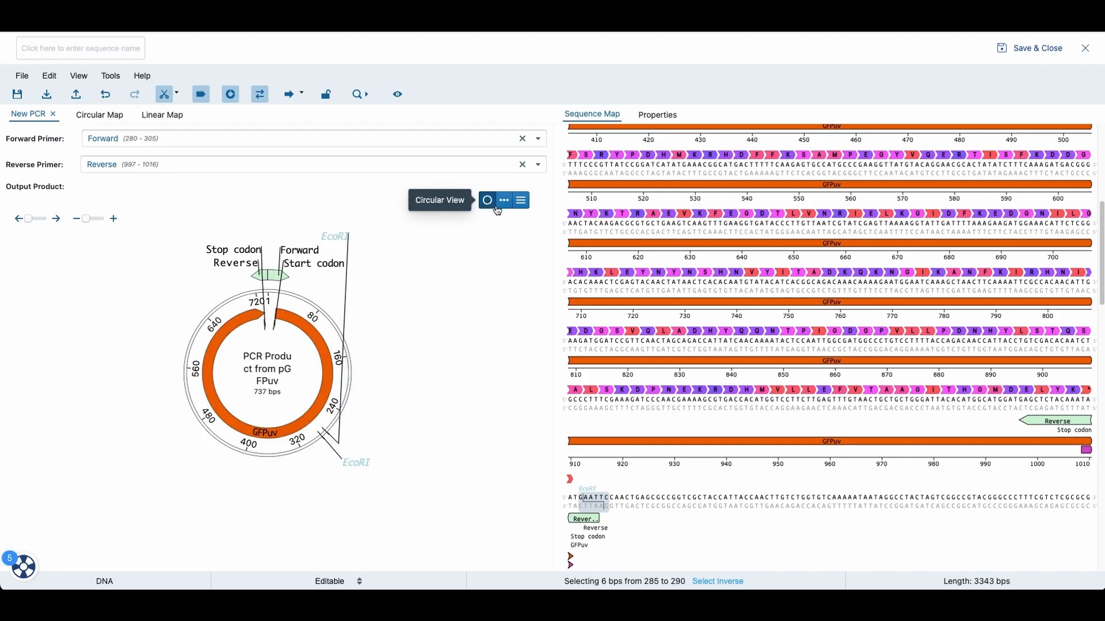
pyautogui.click(497, 208)
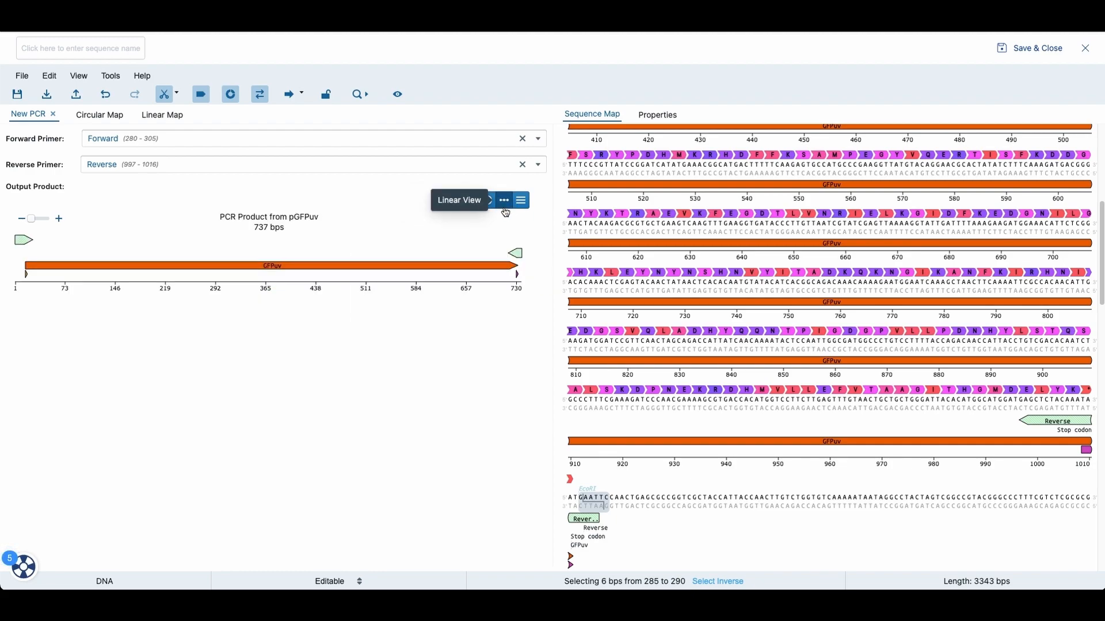
pyautogui.click(522, 208)
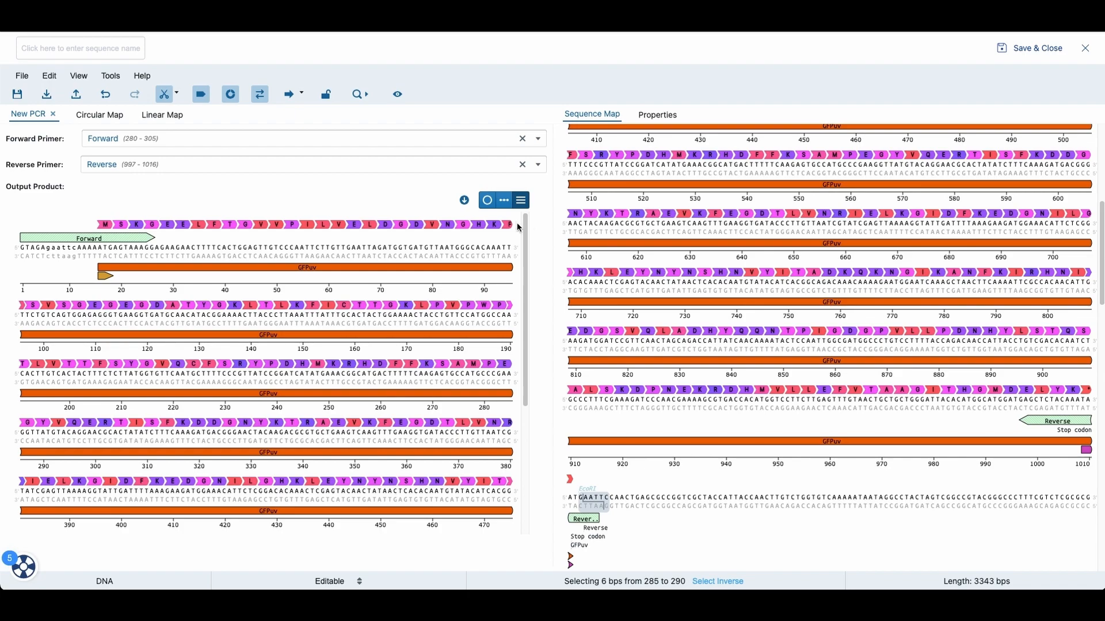
pyautogui.click(486, 211)
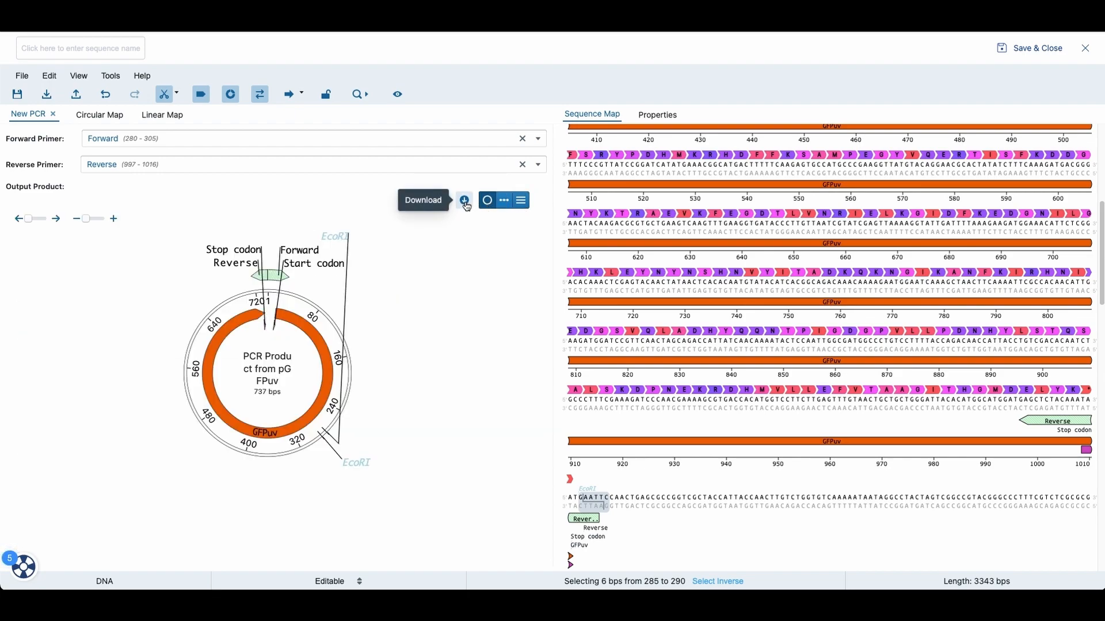
pyautogui.click(465, 201)
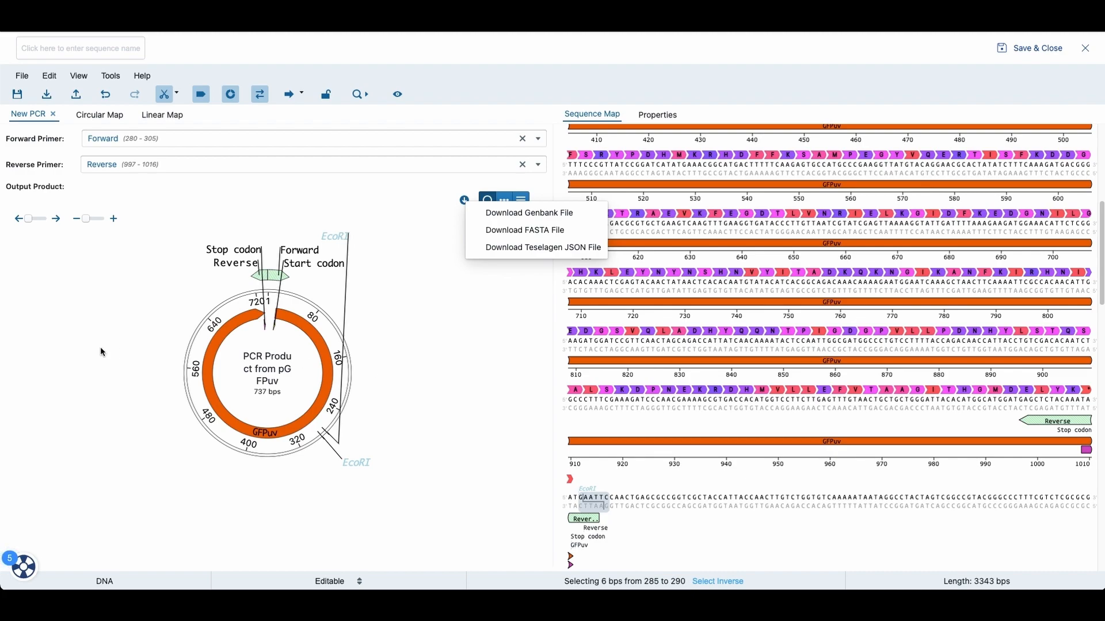
pyautogui.click(406, 364)
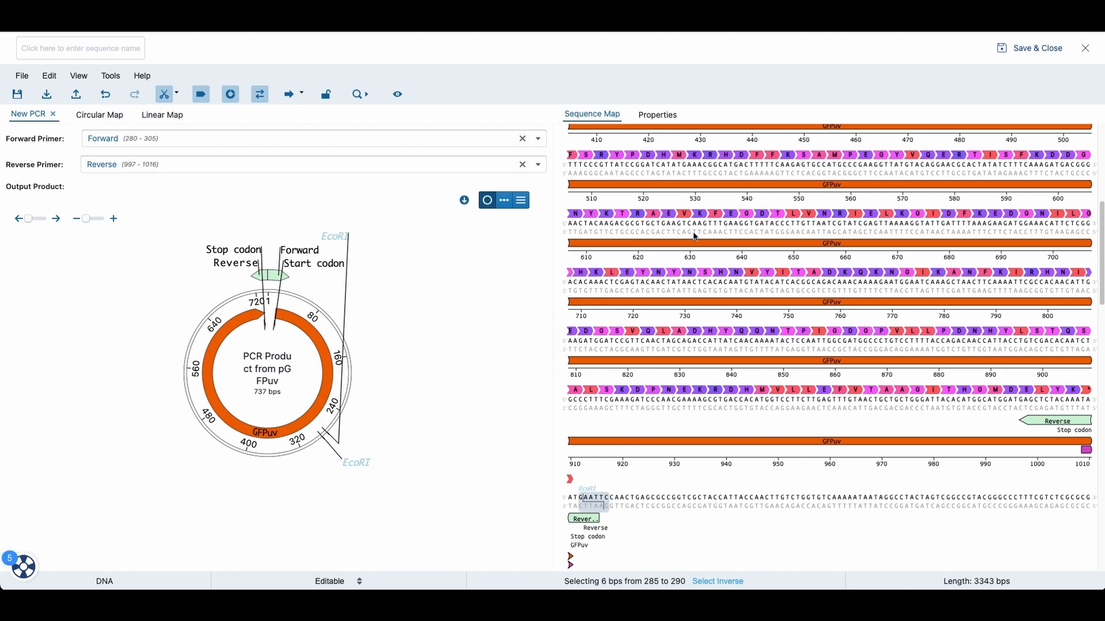
# Step: Start a digestion simulation and remove BcoKI and EcoRI from the chosen enzymes
pyautogui.scroll(1, 953, 212)
pyautogui.scroll(10, 954, 211)
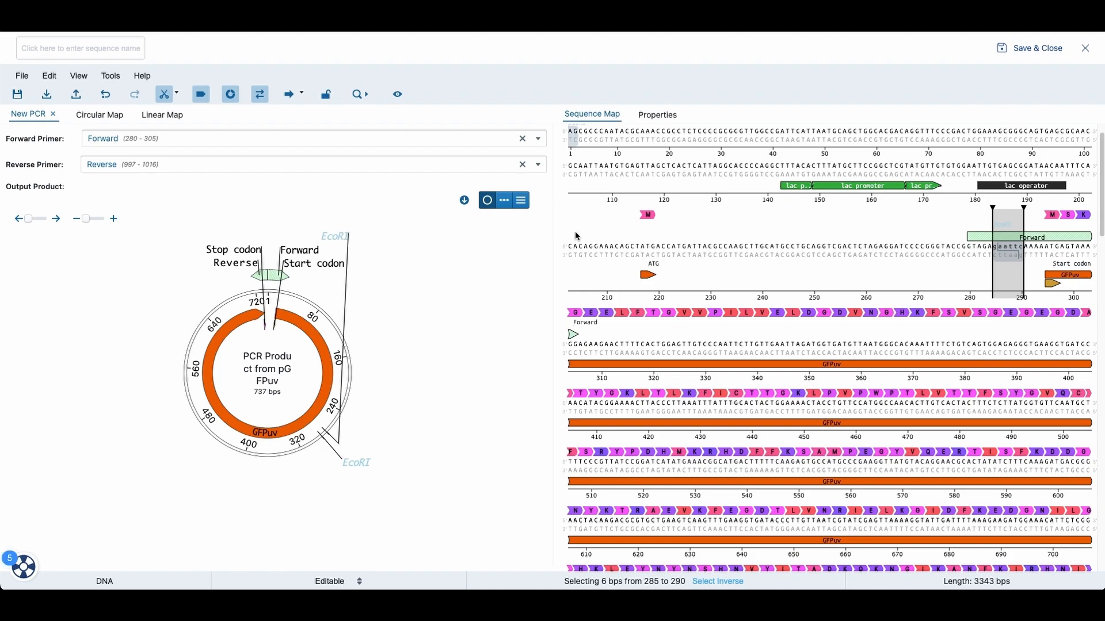
pyautogui.click(111, 78)
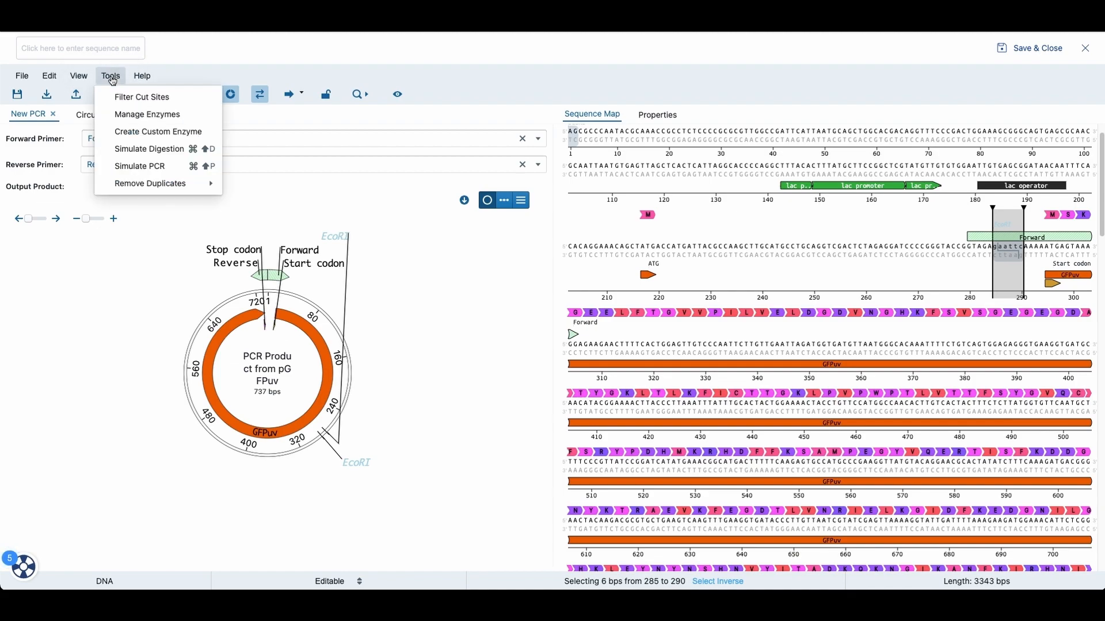
pyautogui.click(129, 149)
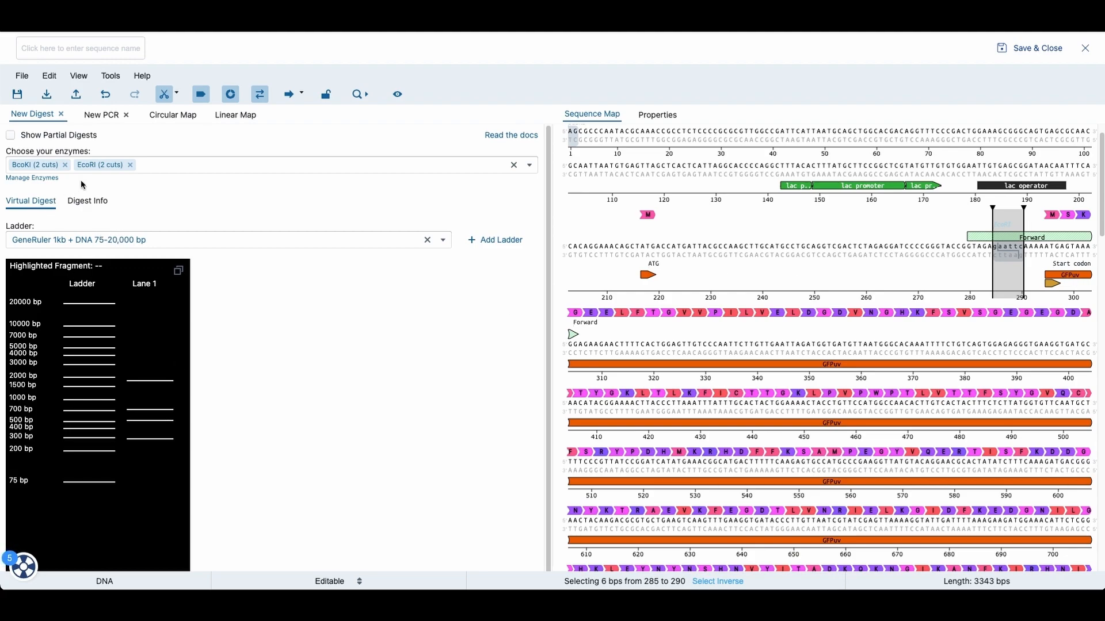
pyautogui.click(65, 166)
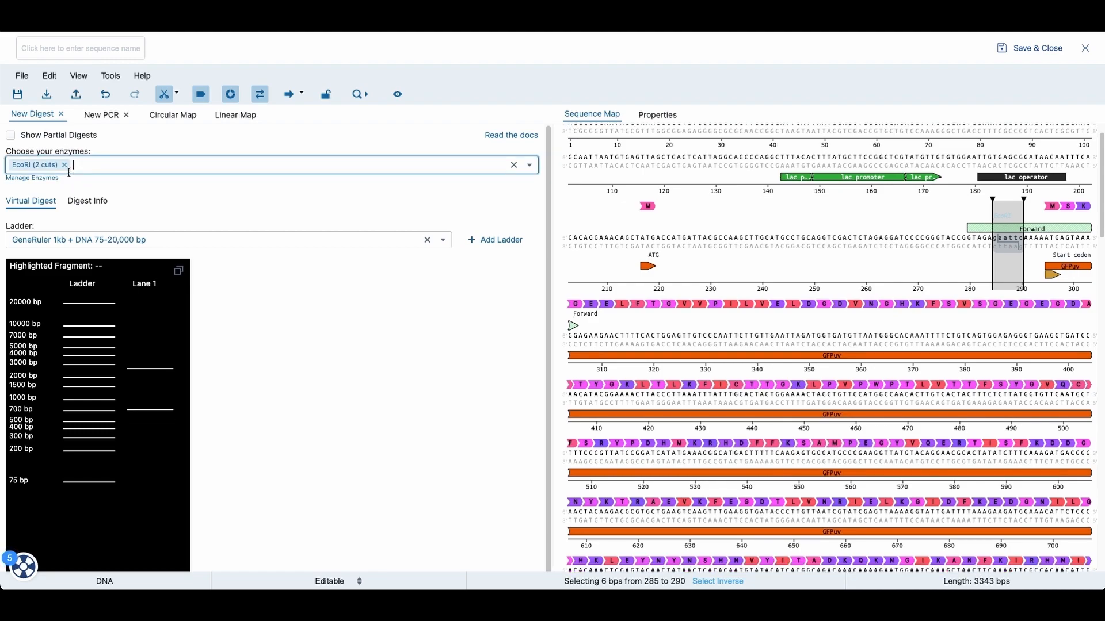
pyautogui.click(66, 166)
pyautogui.click(66, 165)
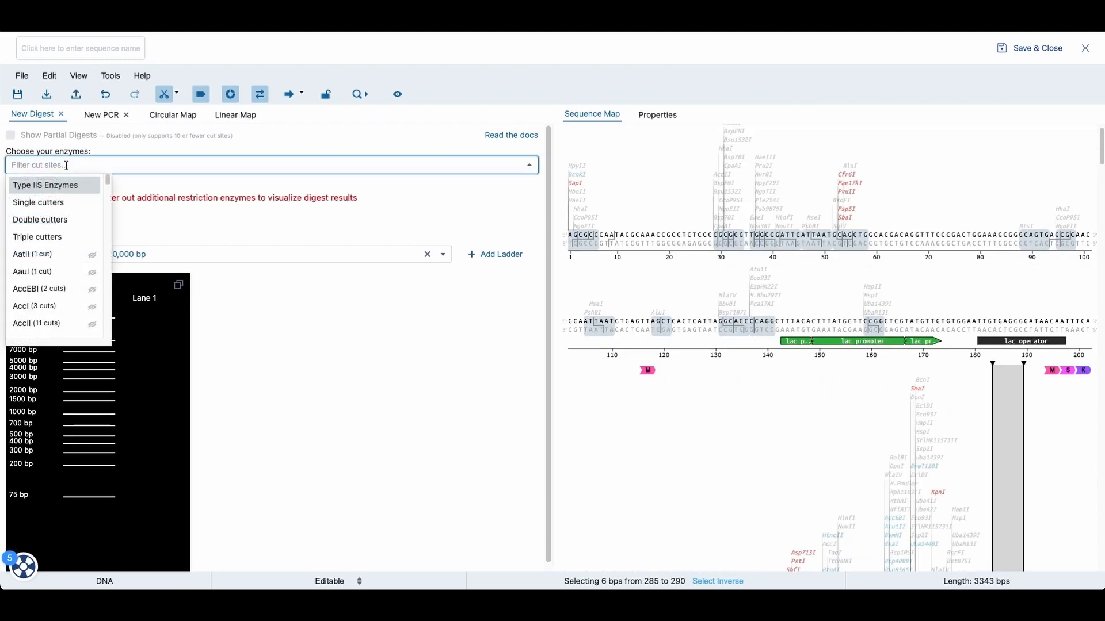
# Step: Choose BspT107I as the enzyme for the virtual digest
pyautogui.write('Bsp')
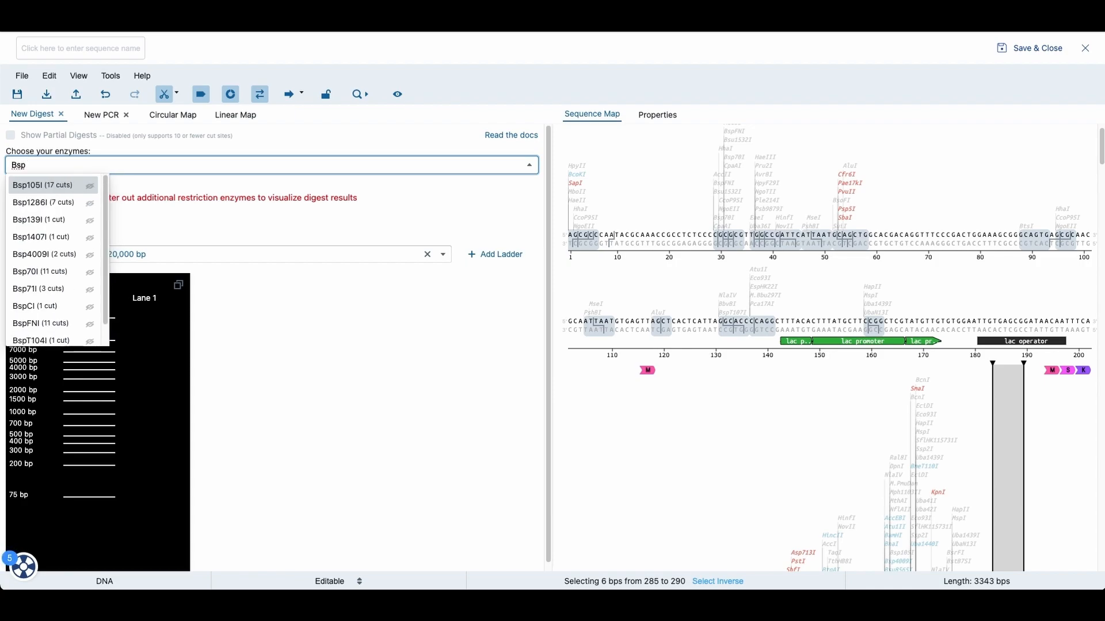
pyautogui.write('1')
pyautogui.press('BackSpace')
pyautogui.write('T10')
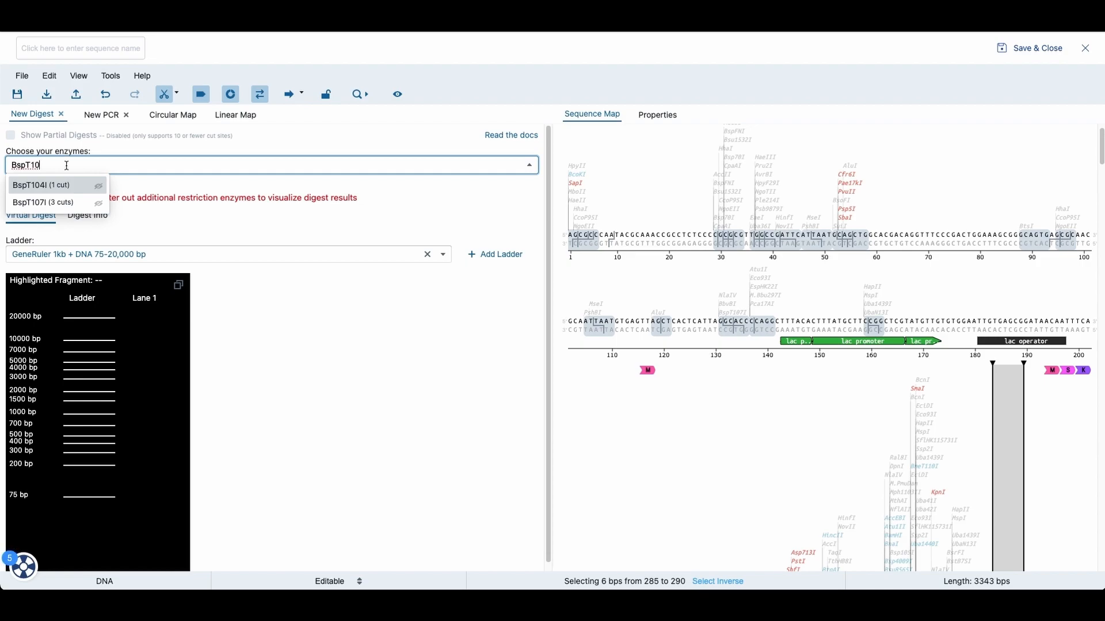
pyautogui.click(53, 203)
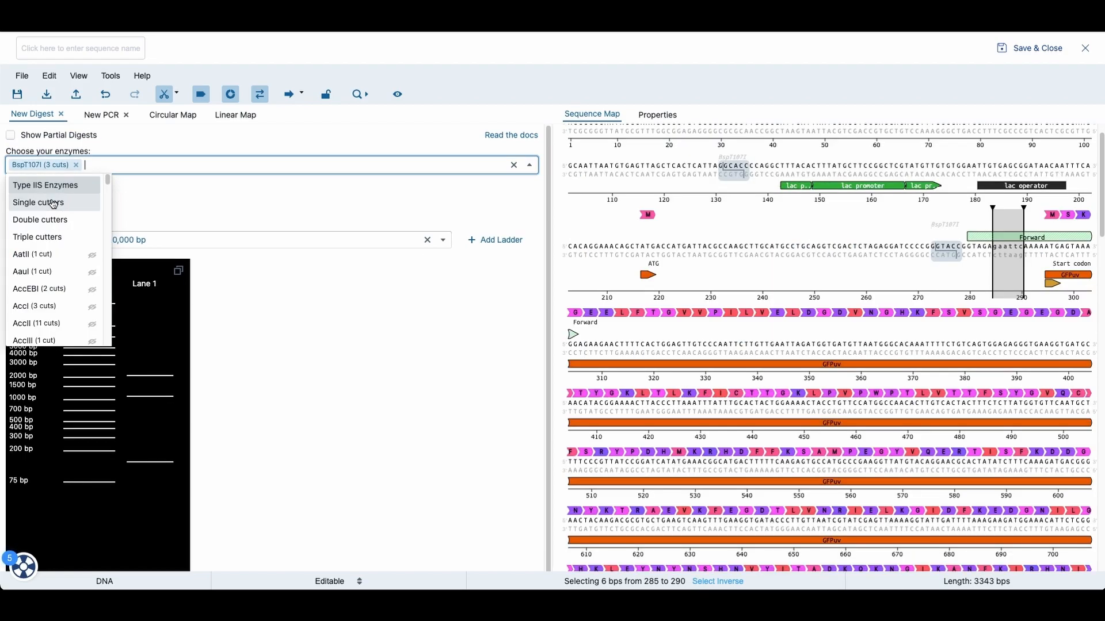
pyautogui.click(223, 205)
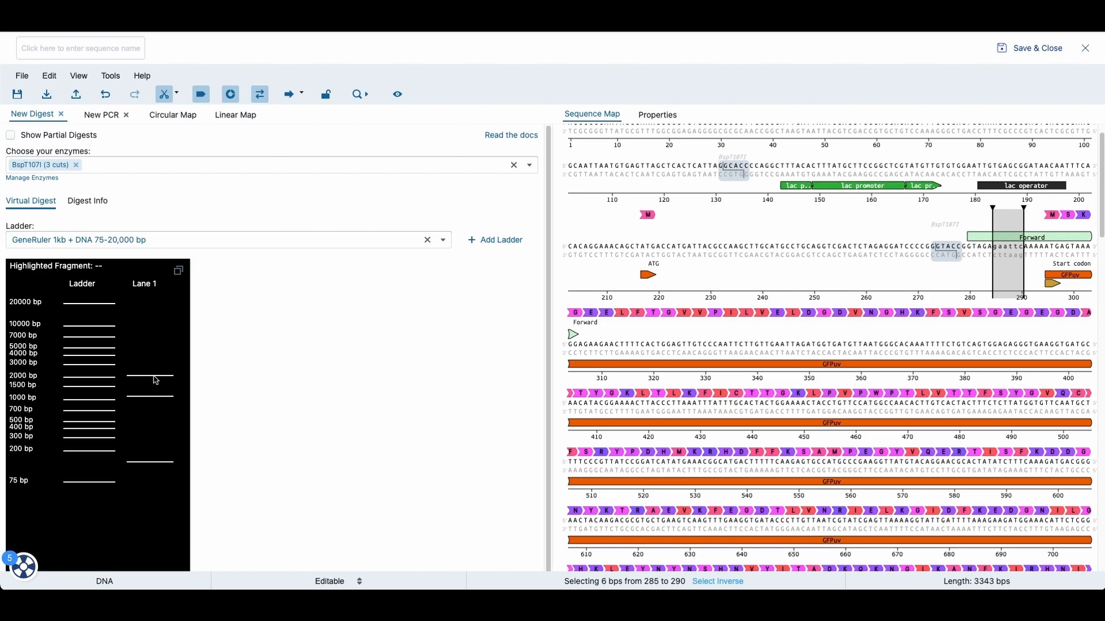
# Step: Highlight the largest digest fragment band and inspect its position on the circular map
pyautogui.moveTo(147, 377)
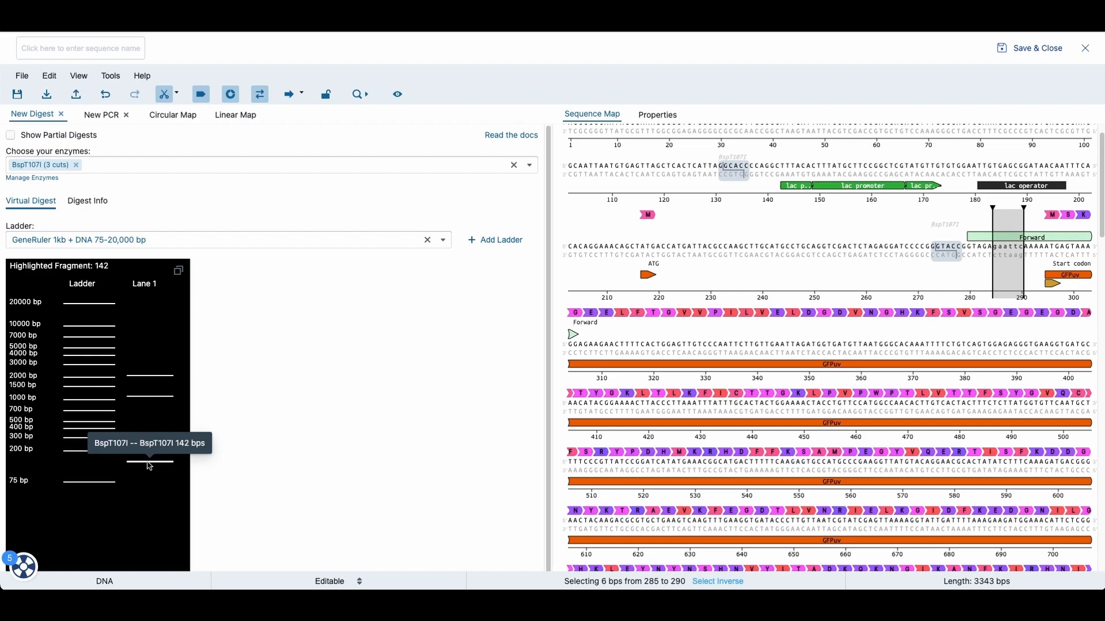
pyautogui.click(151, 379)
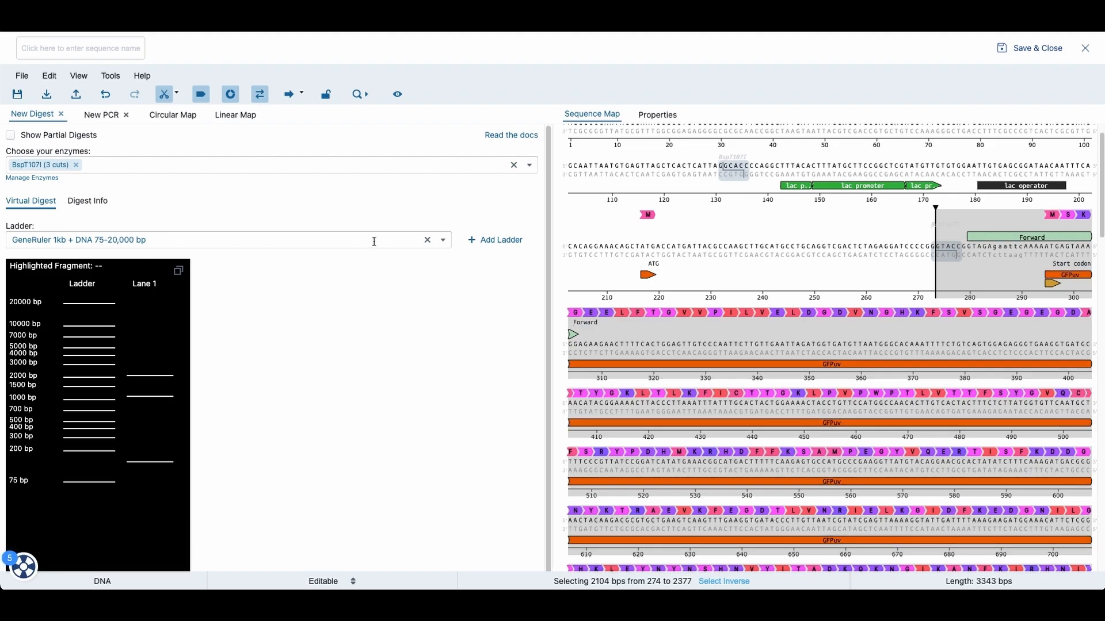
pyautogui.click(171, 115)
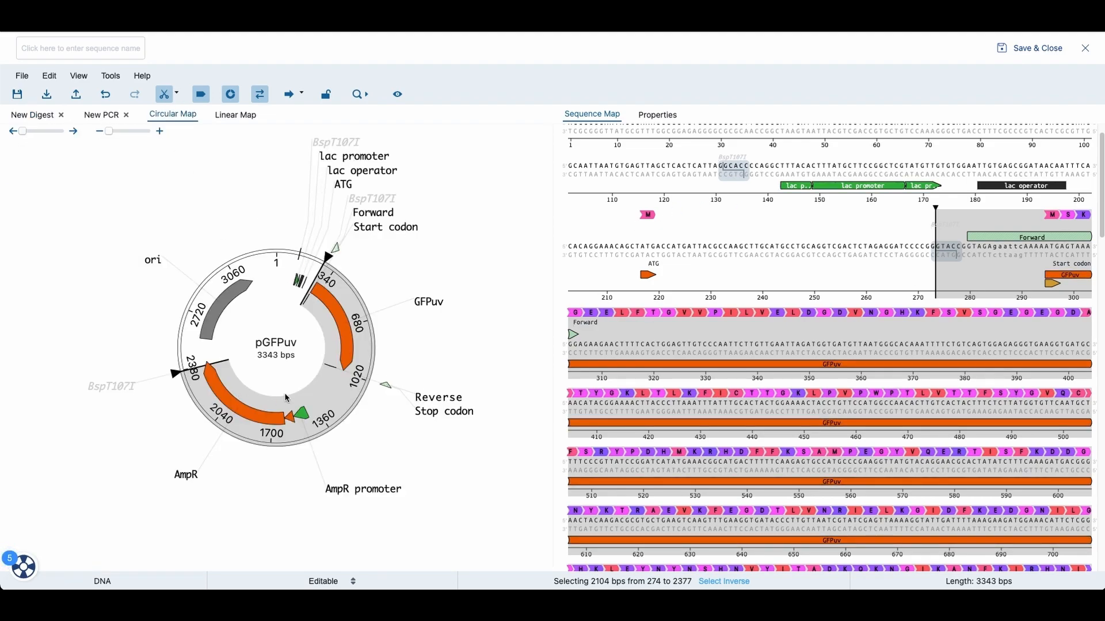
pyautogui.click(34, 115)
pyautogui.scroll(-1, 236, 345)
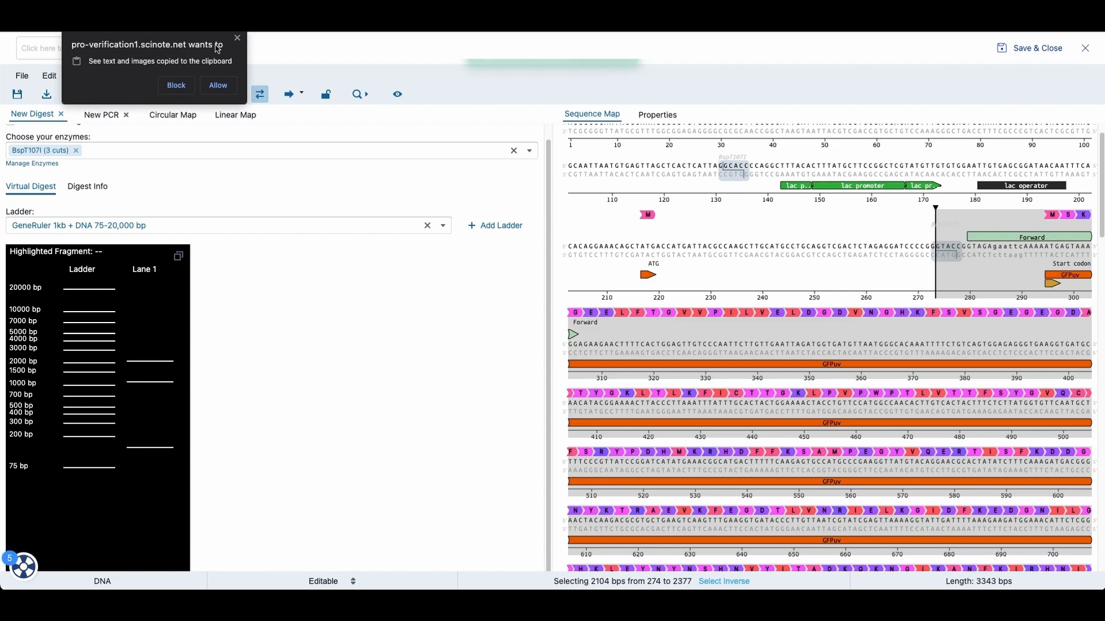
pyautogui.click(237, 38)
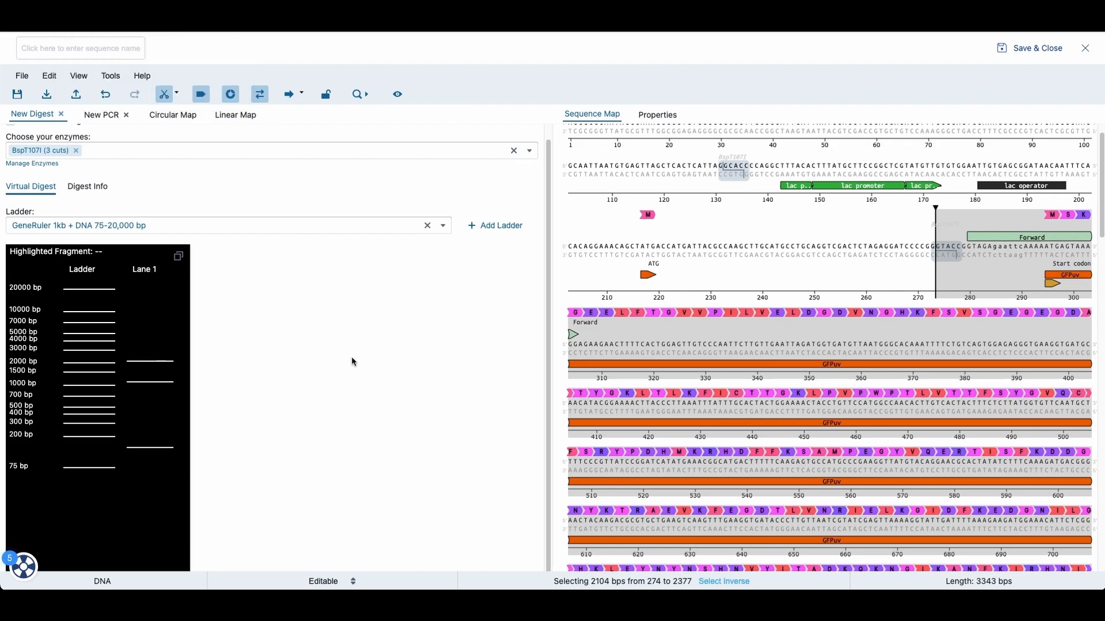
# Step: Save the annotated sequence, check the export options, and close the Sequence Editor
pyautogui.click(18, 95)
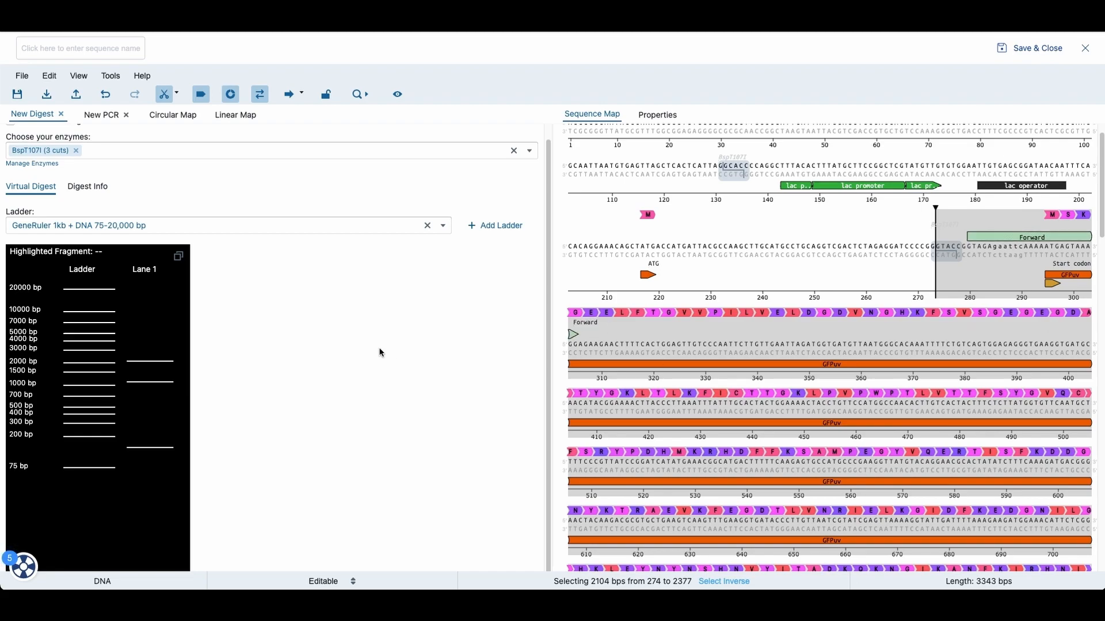
pyautogui.click(48, 97)
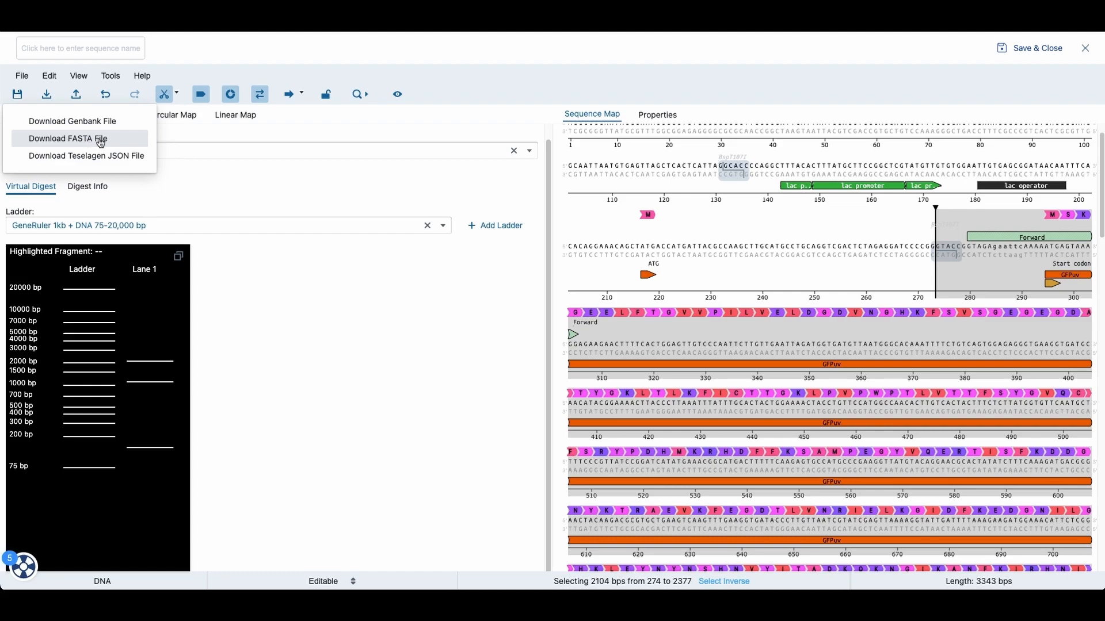
pyautogui.click(318, 374)
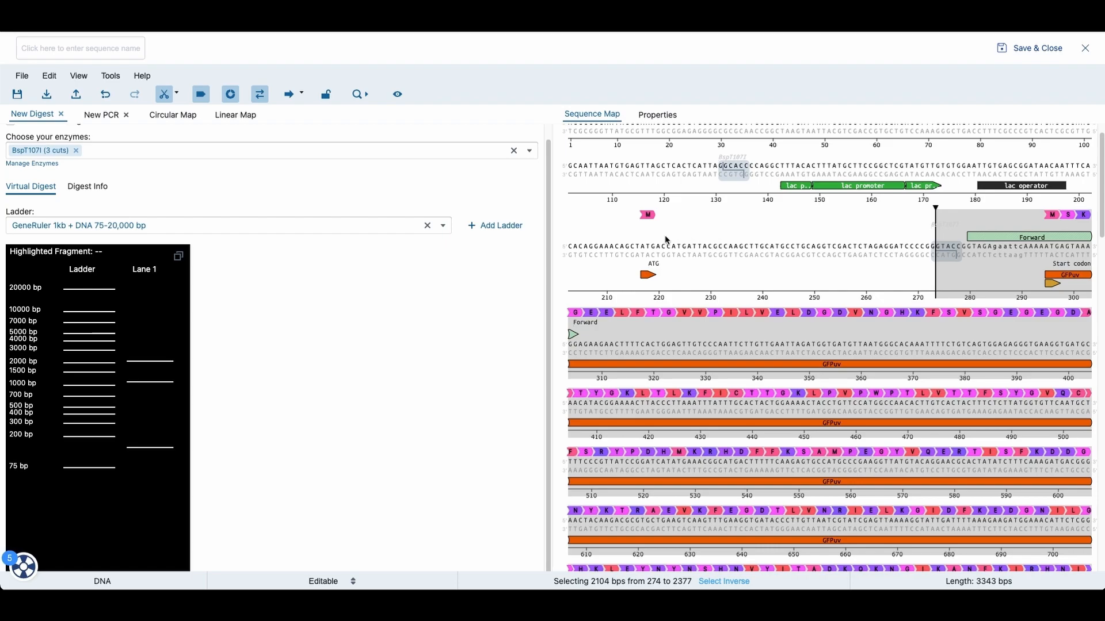
pyautogui.click(1022, 48)
pyautogui.scroll(-4, 535, 316)
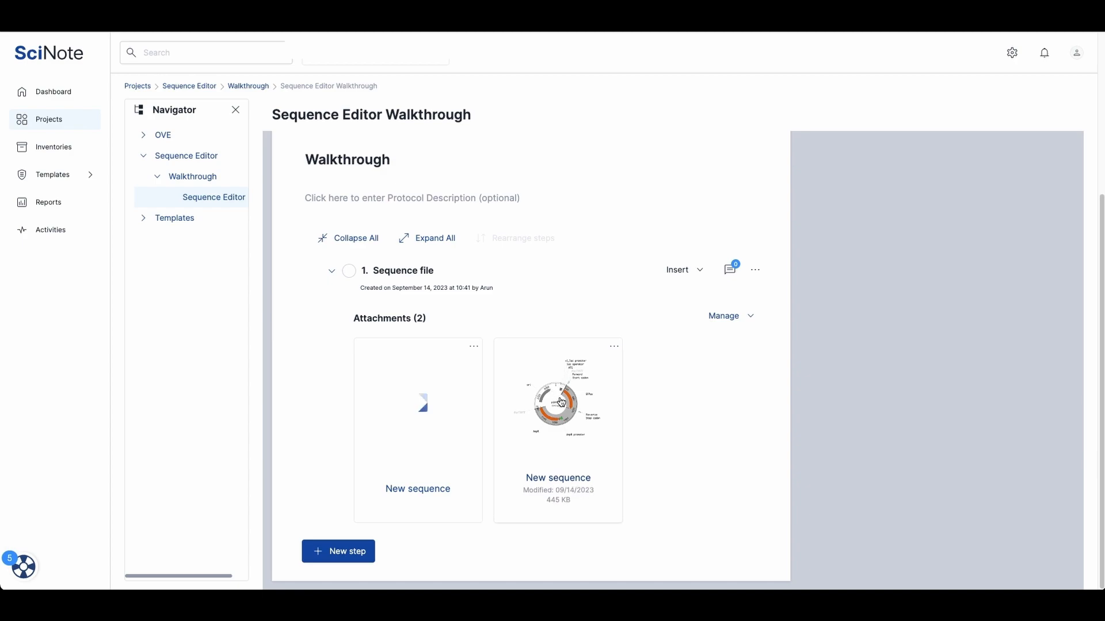